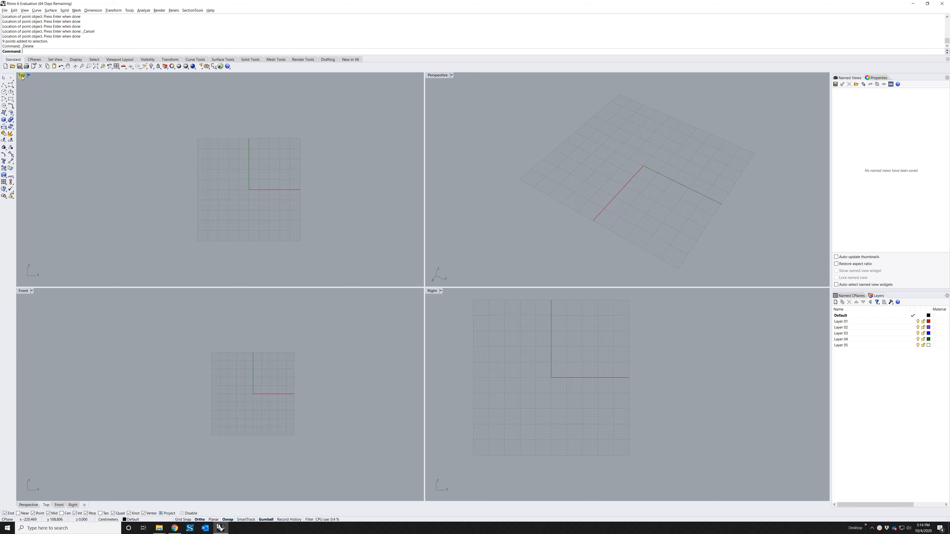
# Maximize the Top viewport so it fills the whole Rhino modelling area
pyautogui.doubleClick(21, 76)
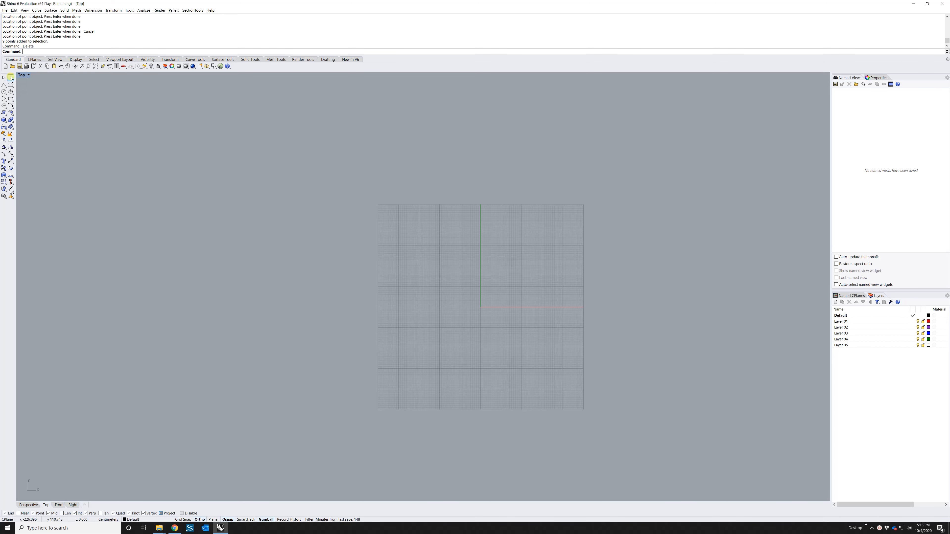
pyautogui.click(10, 77)
pyautogui.click(303, 175)
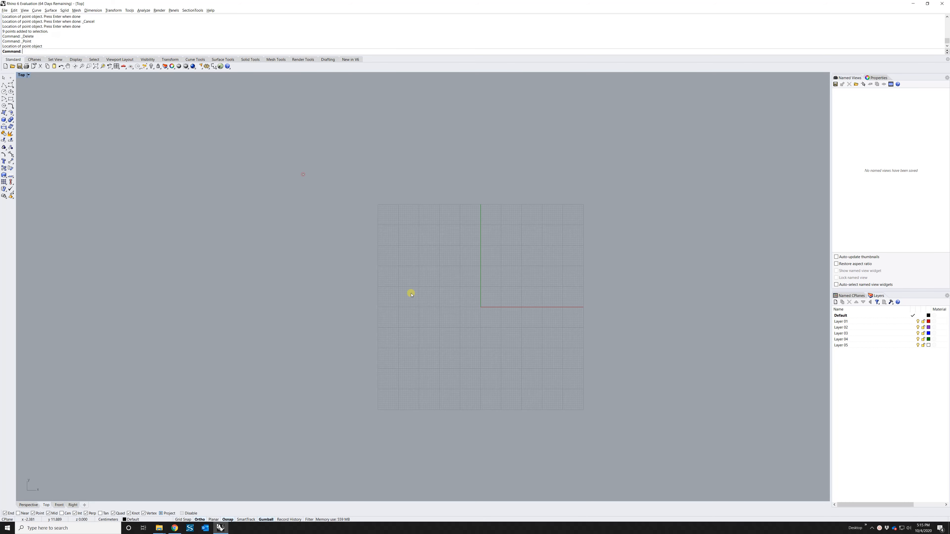
pyautogui.moveTo(267, 157); pyautogui.dragTo(354, 223)
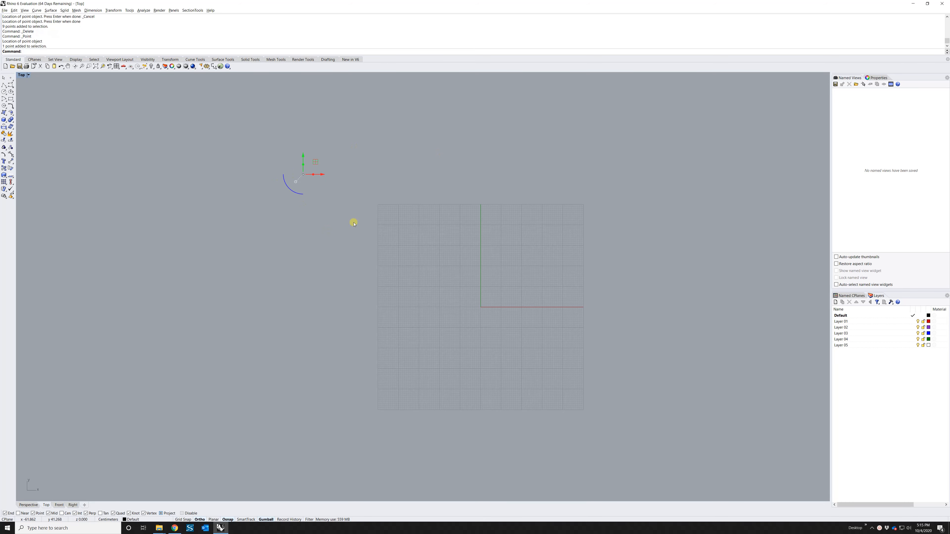
pyautogui.press('Delete')
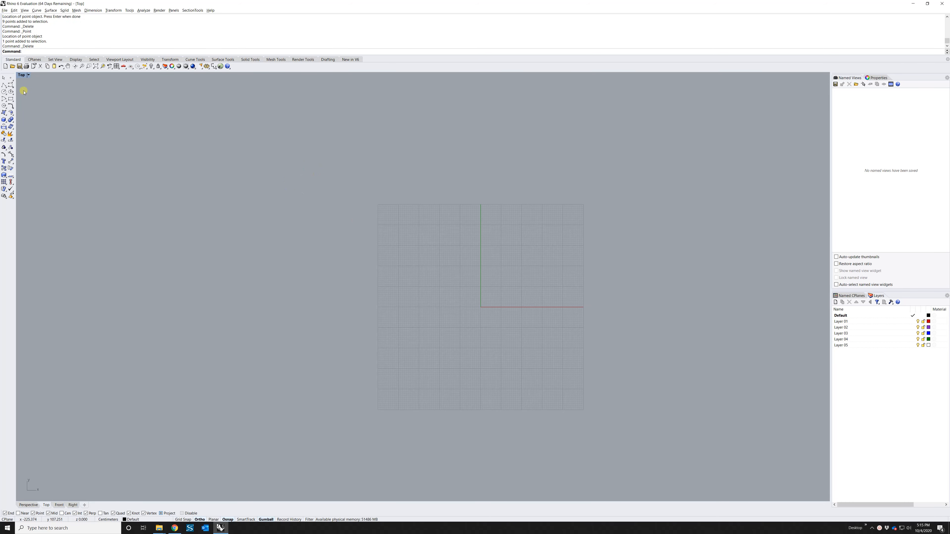
pyautogui.rightClick(12, 80)
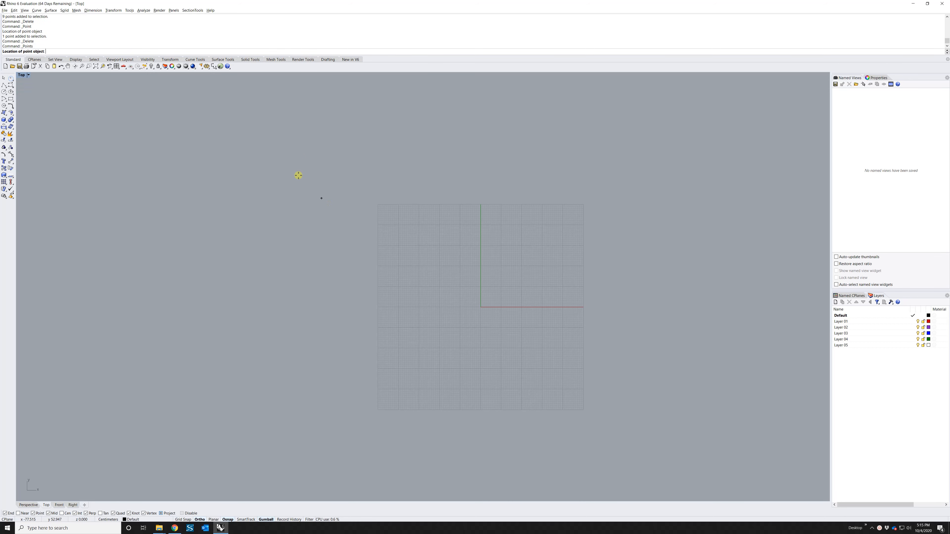
pyautogui.click(297, 174)
pyautogui.click(302, 261)
pyautogui.click(491, 269)
pyautogui.click(496, 170)
pyautogui.click(624, 169)
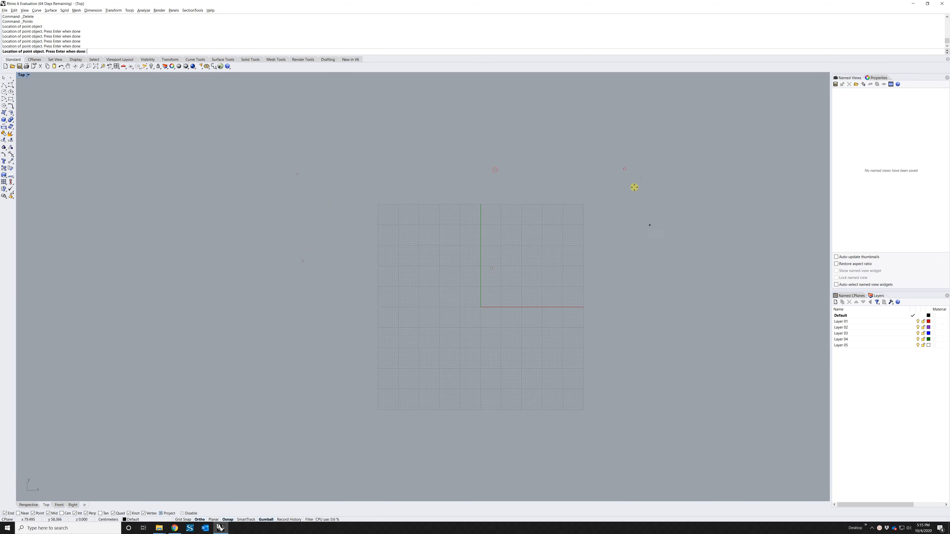
pyautogui.click(672, 262)
pyautogui.click(720, 364)
pyautogui.click(676, 397)
pyautogui.click(542, 458)
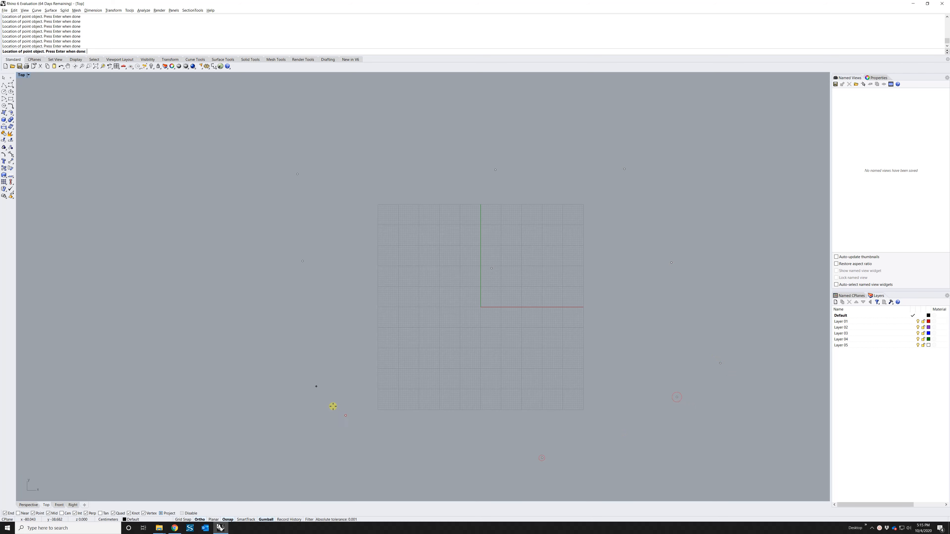
pyautogui.click(346, 416)
pyautogui.click(275, 328)
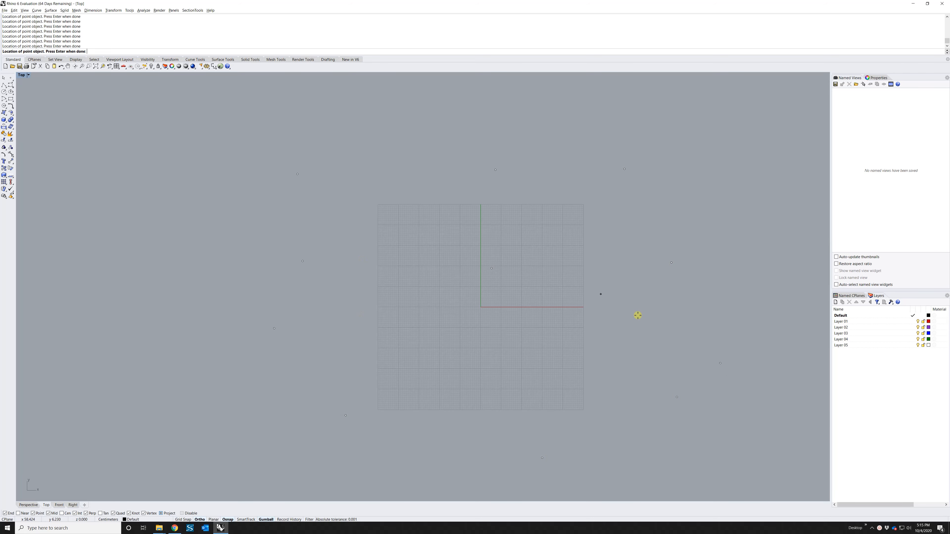
pyautogui.click(4, 79)
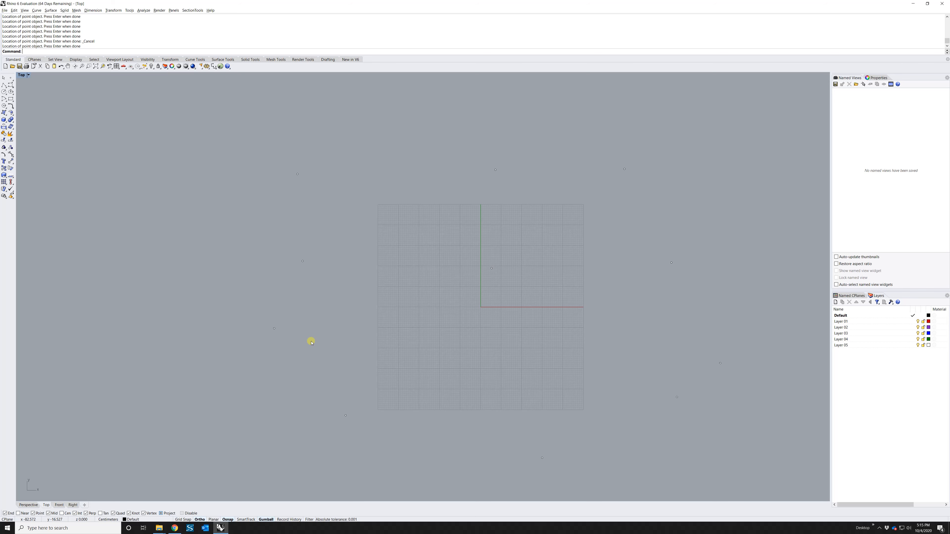
pyautogui.moveTo(186, 129); pyautogui.dragTo(767, 459)
pyautogui.press('Delete')
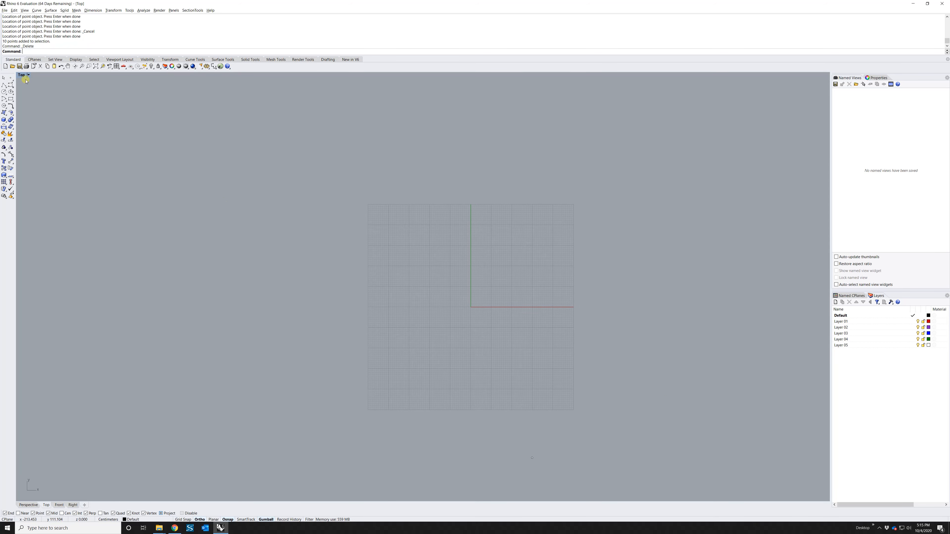
pyautogui.rightClick(10, 78)
pyautogui.click(196, 167)
pyautogui.click(320, 137)
pyautogui.click(297, 233)
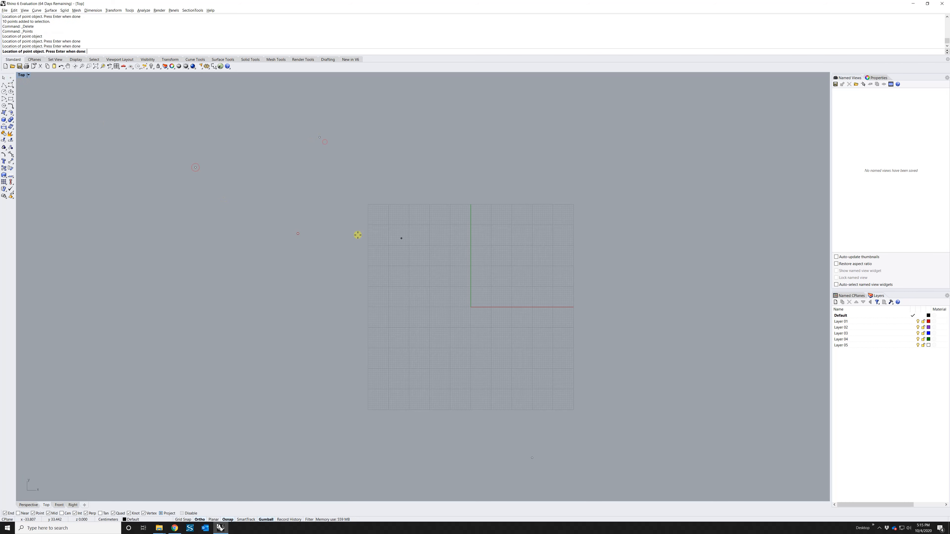
pyautogui.click(458, 255)
pyautogui.click(487, 151)
pyautogui.click(582, 147)
pyautogui.click(659, 284)
pyautogui.click(661, 374)
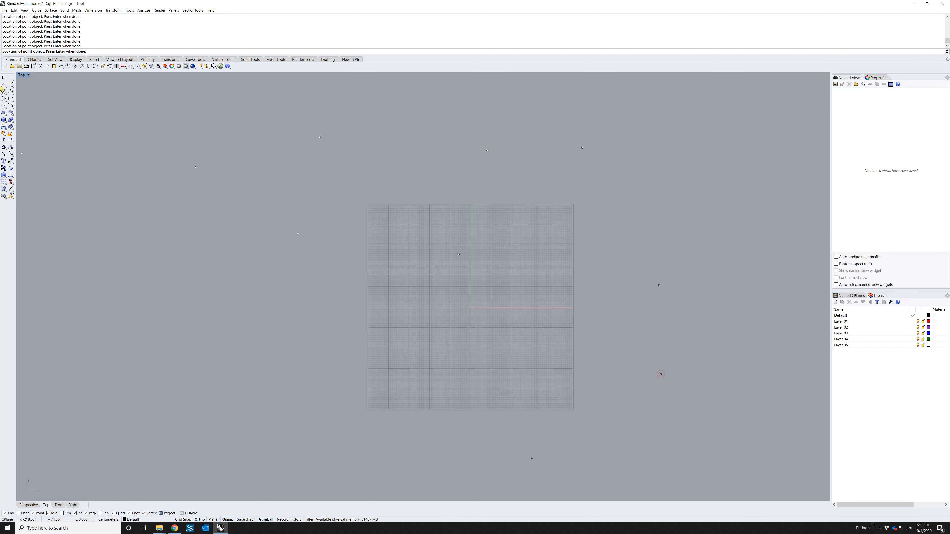
pyautogui.click(534, 198)
pyautogui.press('Return')
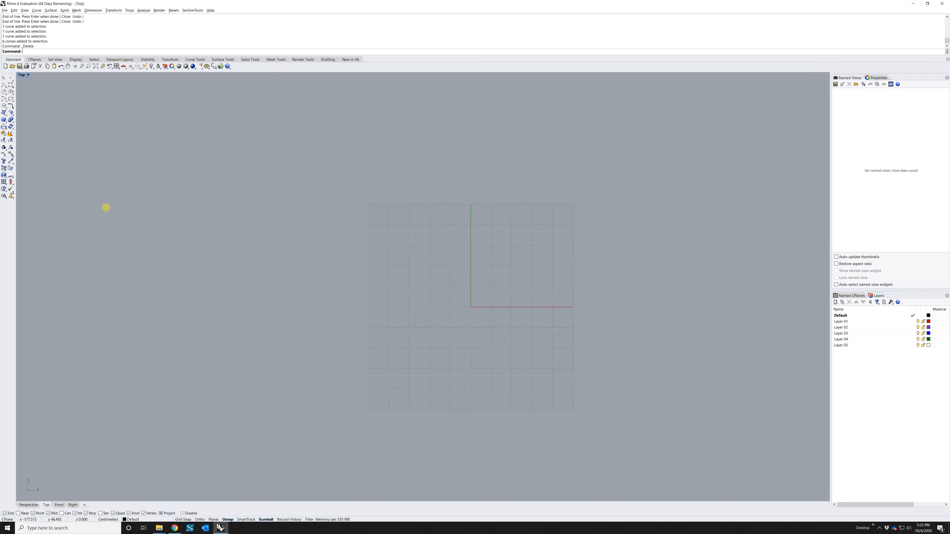
pyautogui.click(11, 86)
pyautogui.click(185, 258)
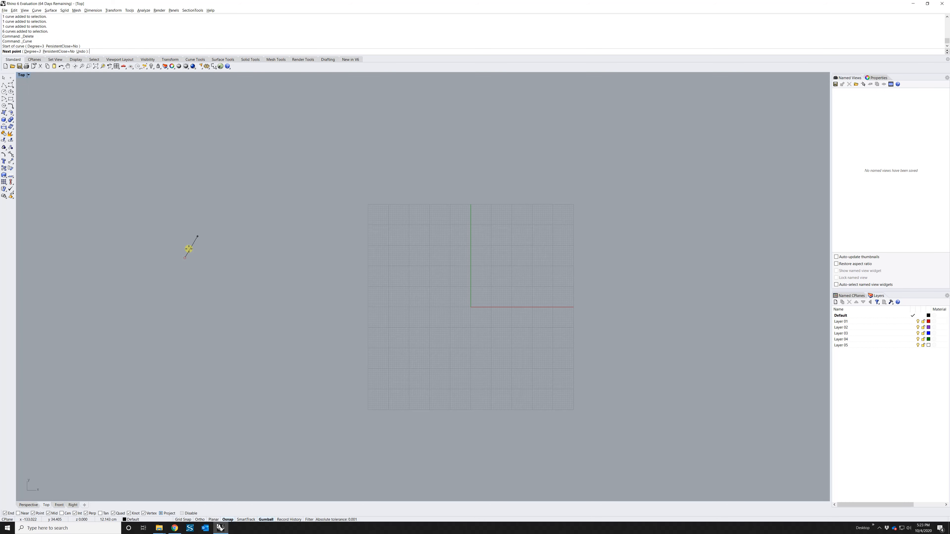
pyautogui.click(253, 187)
pyautogui.click(345, 188)
pyautogui.click(414, 281)
pyautogui.click(471, 273)
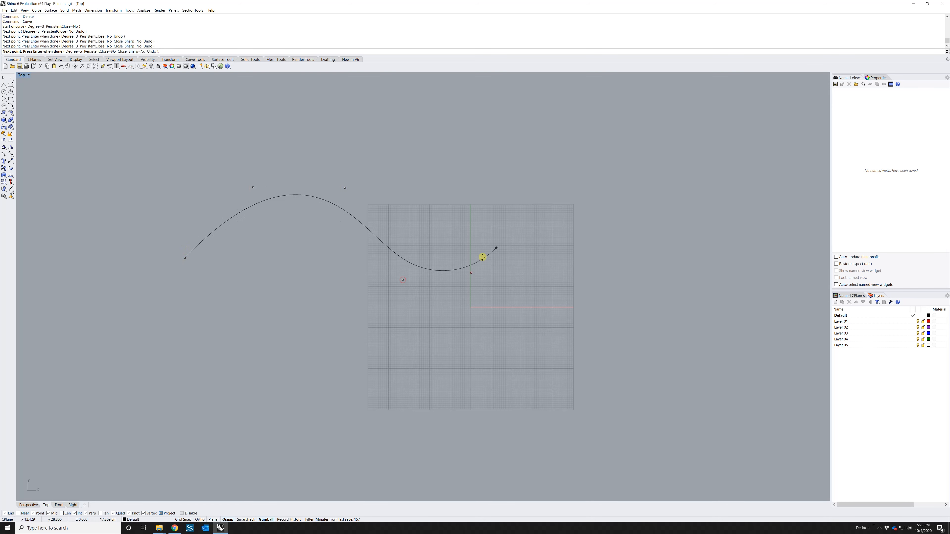
pyautogui.click(552, 225)
pyautogui.click(602, 262)
pyautogui.click(607, 365)
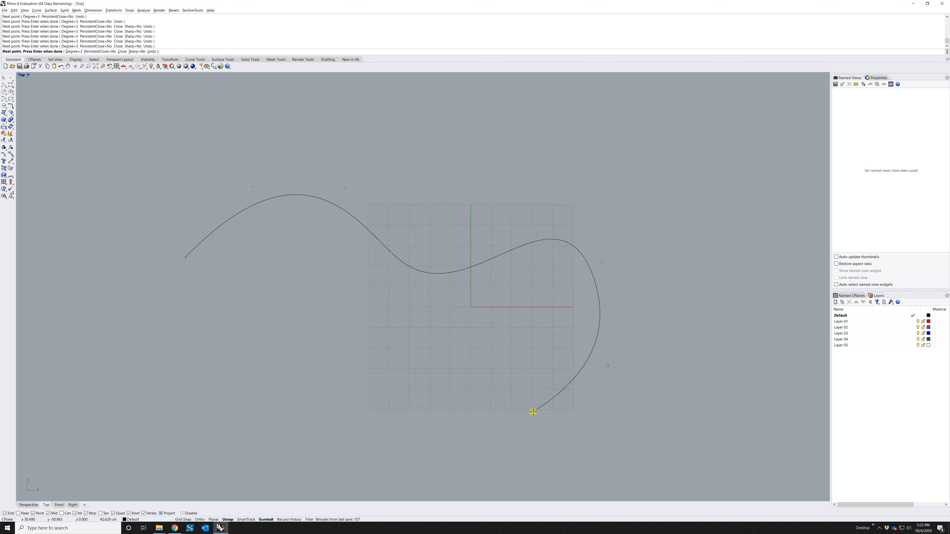
pyautogui.click(533, 412)
pyautogui.click(410, 387)
pyautogui.click(355, 328)
pyautogui.click(304, 341)
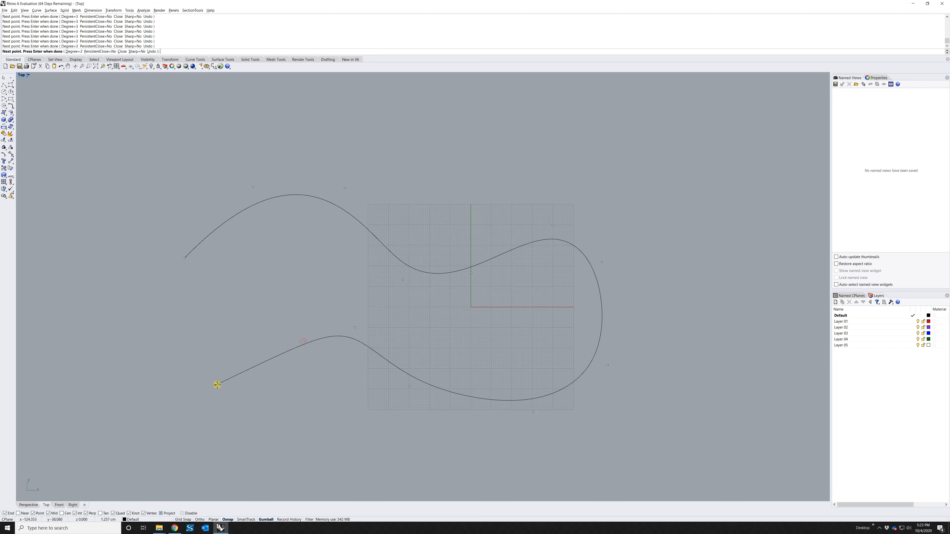
pyautogui.click(218, 384)
pyautogui.click(149, 371)
pyautogui.click(121, 336)
pyautogui.click(185, 258)
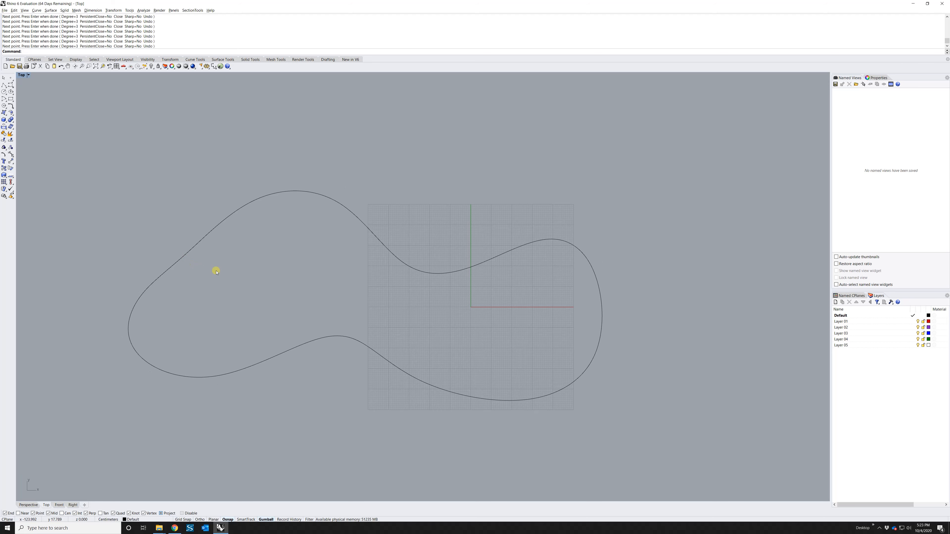
pyautogui.hotkey('ctrl', 'a')
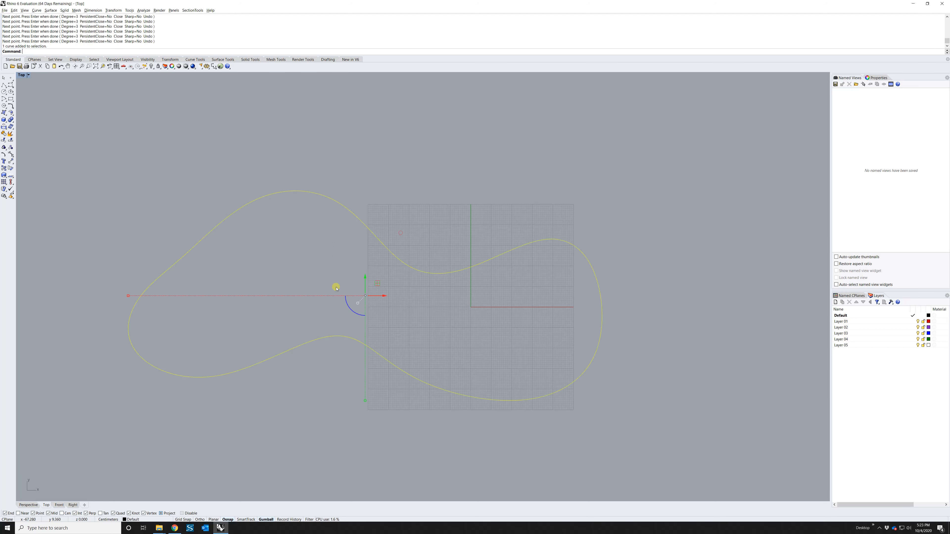
pyautogui.press('Delete')
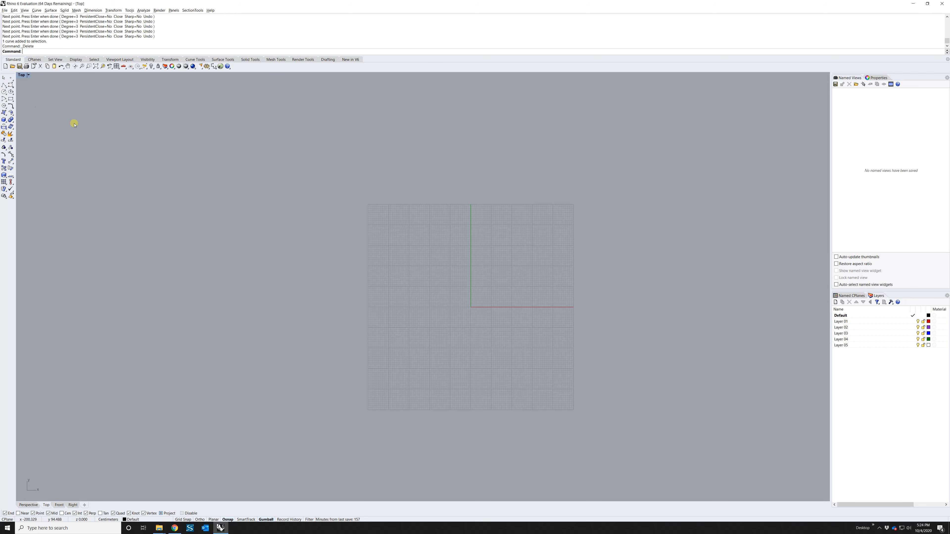
# Draw a nine-point zigzag of separate line segments across the grid with Line Segments
pyautogui.rightClick(4, 86)
pyautogui.click(228, 250)
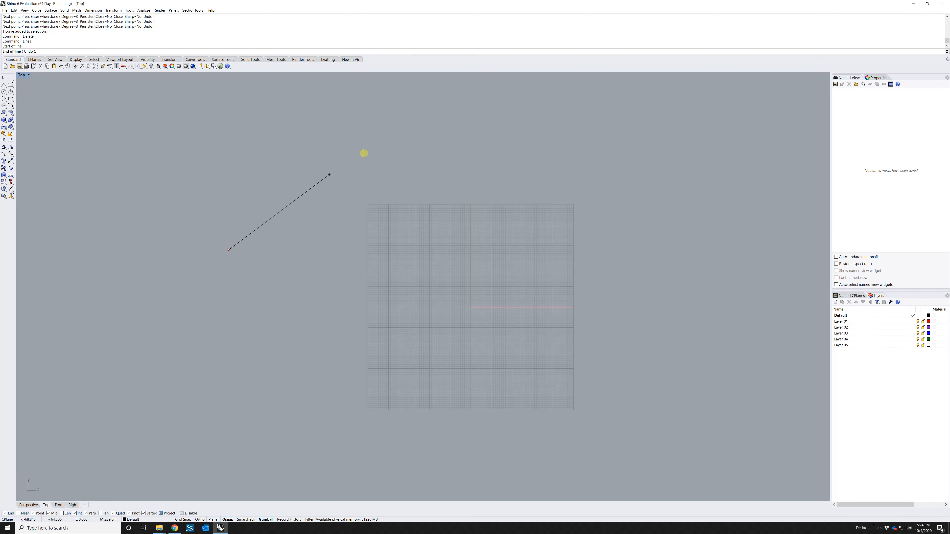
pyautogui.click(366, 152)
pyautogui.click(406, 259)
pyautogui.click(505, 215)
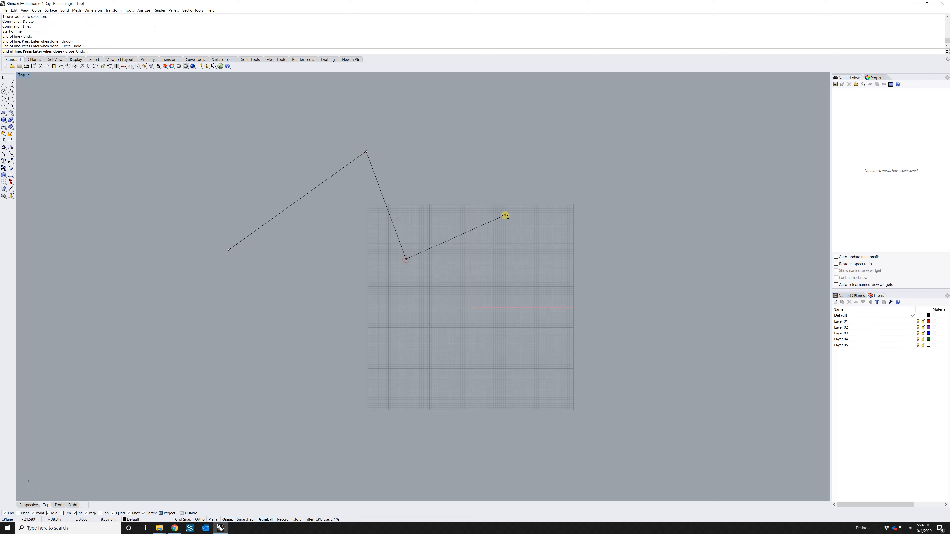
pyautogui.click(542, 289)
pyautogui.click(485, 331)
pyautogui.click(377, 327)
pyautogui.click(243, 365)
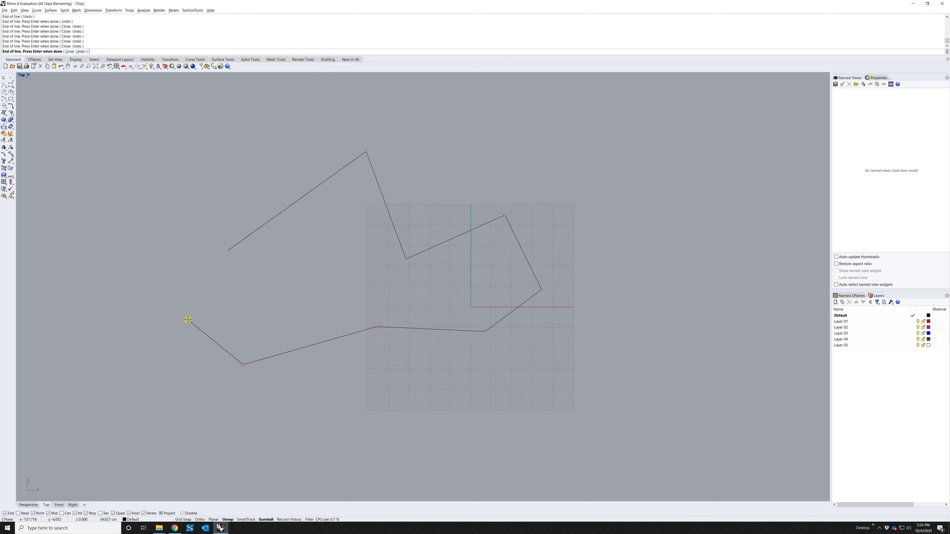
pyautogui.click(188, 319)
pyautogui.press('Return')
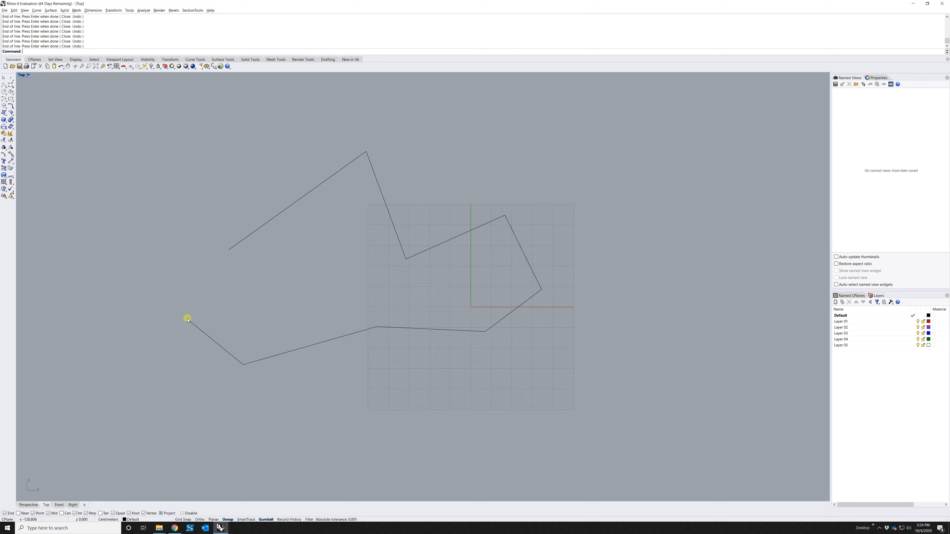
# Select several of the new line segments, then clear the selection
pyautogui.click(328, 340)
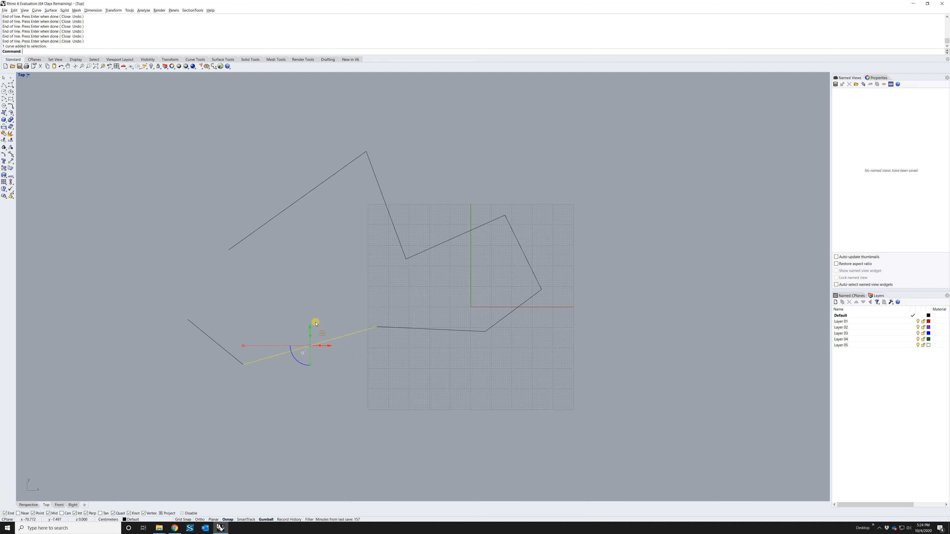
pyautogui.click(441, 318)
pyautogui.click(432, 330)
pyautogui.click(509, 313)
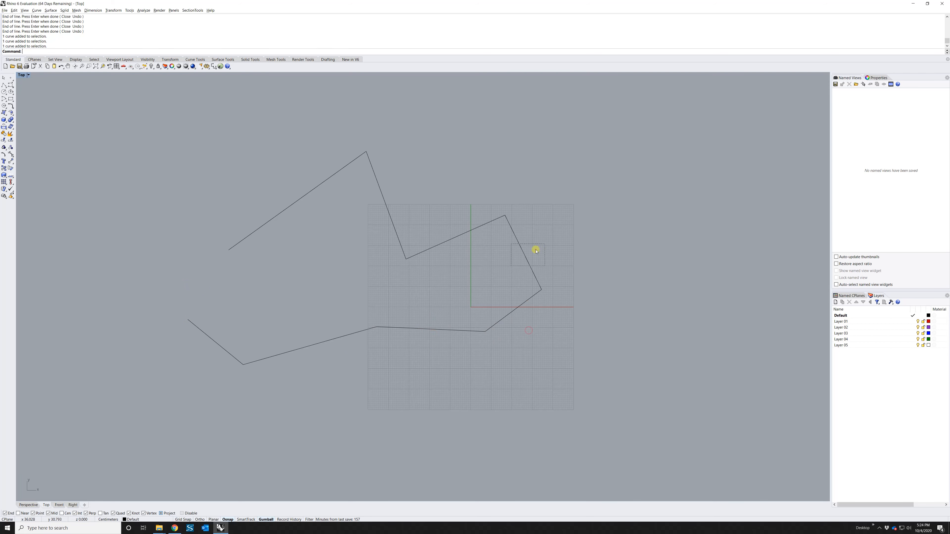
pyautogui.click(528, 259)
pyautogui.click(120, 178)
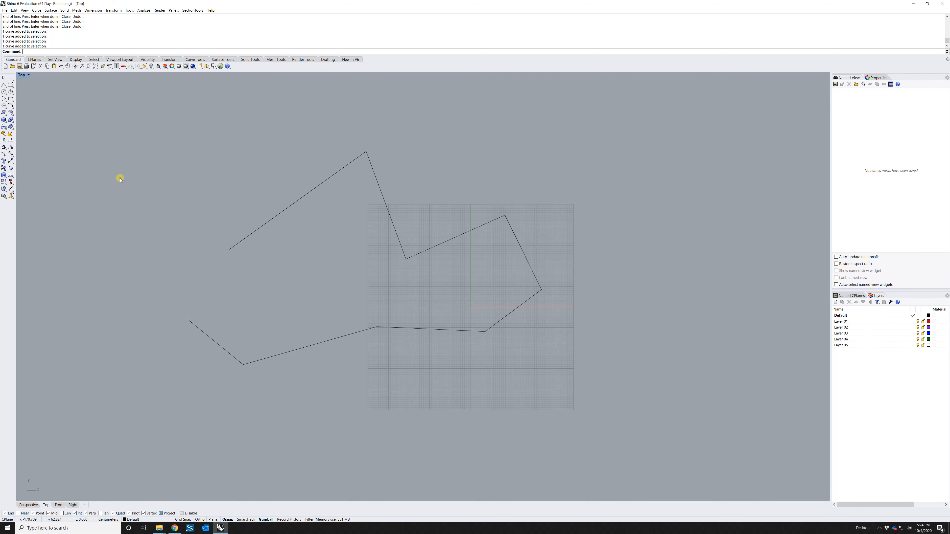
# Draw a nine-vertex polyline tracing outside the first zigzag, then select it
pyautogui.click(4, 86)
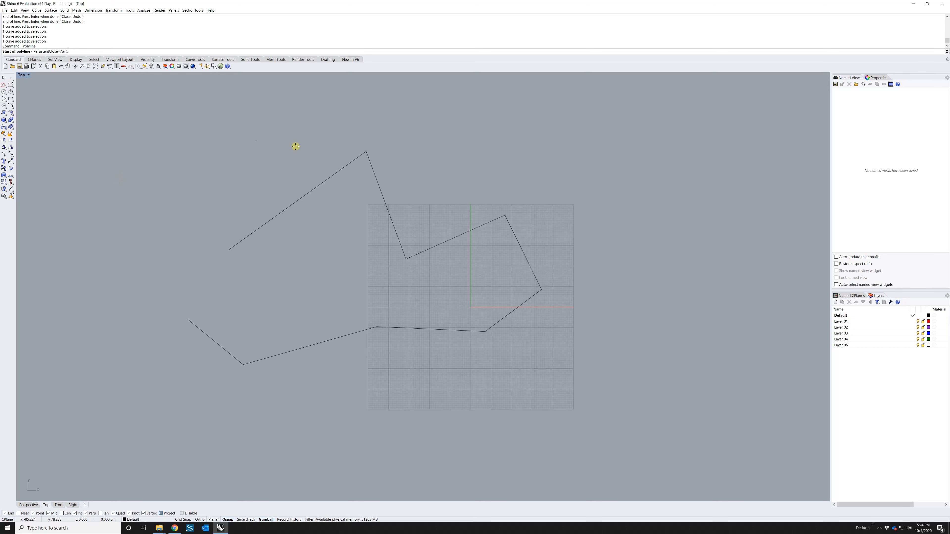
pyautogui.click(213, 238)
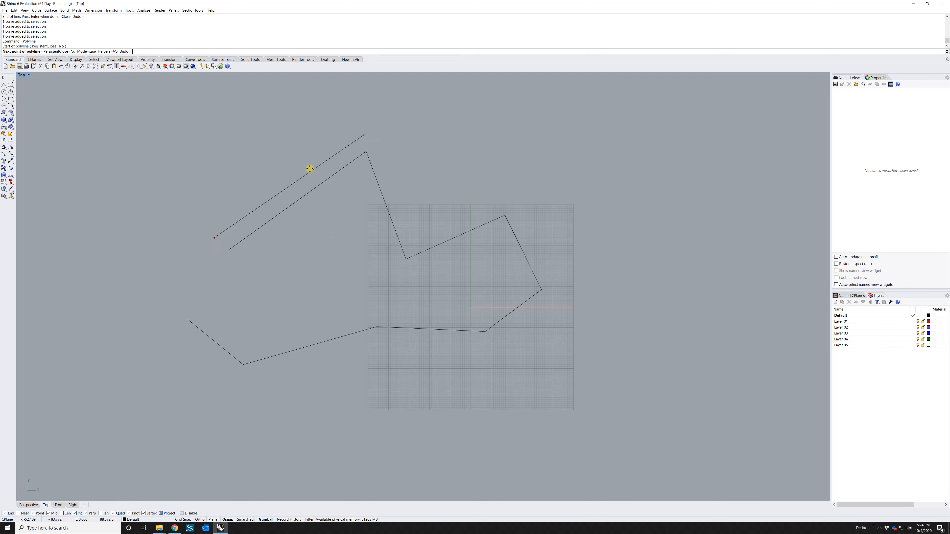
pyautogui.click(384, 127)
pyautogui.click(415, 236)
pyautogui.click(525, 188)
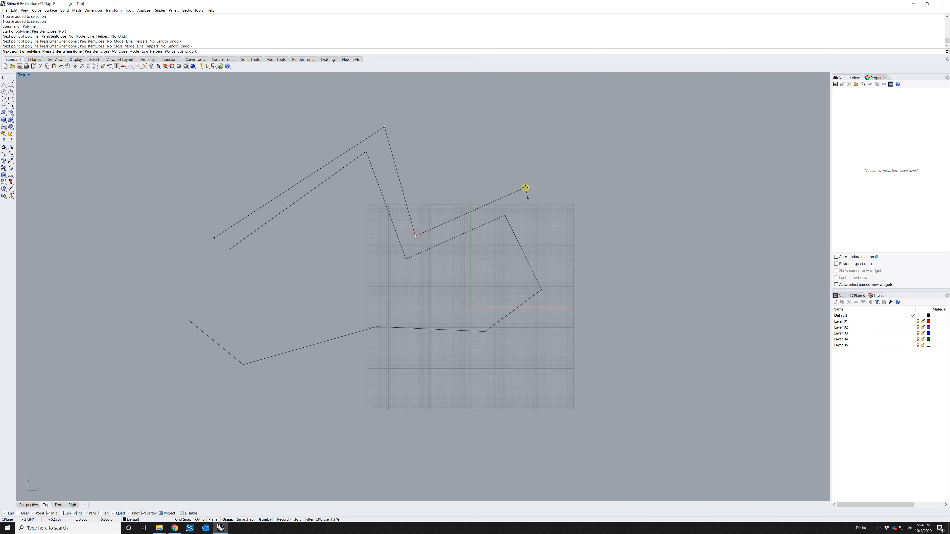
pyautogui.click(560, 294)
pyautogui.click(486, 350)
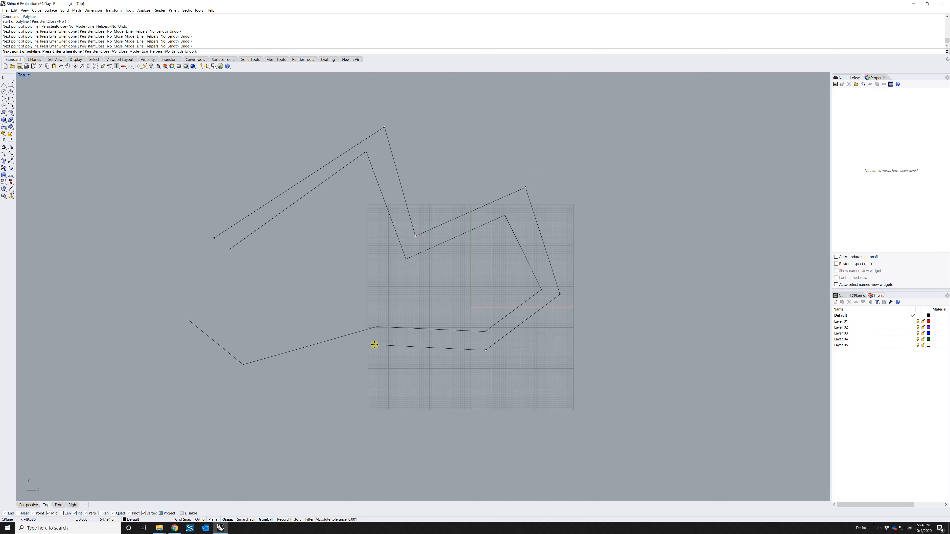
pyautogui.click(367, 342)
pyautogui.click(245, 373)
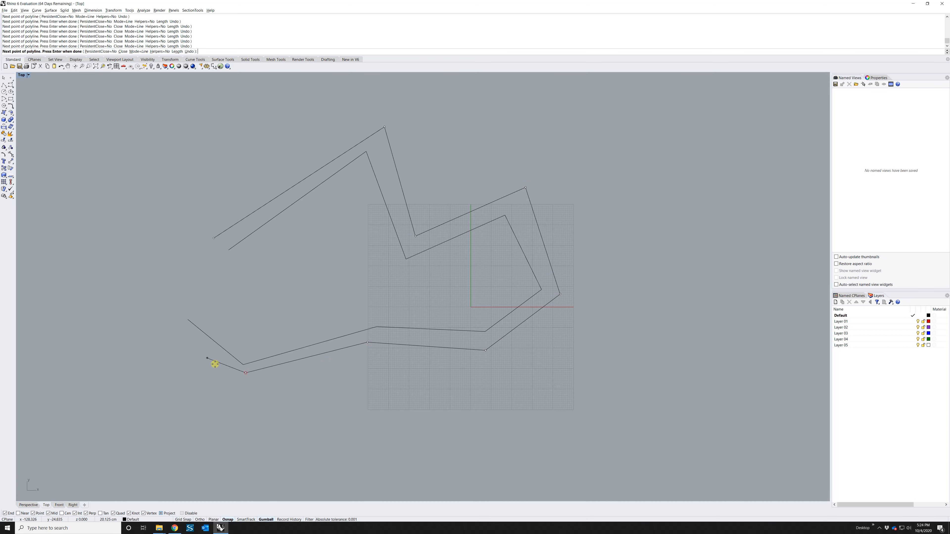
pyautogui.click(175, 329)
pyautogui.press('Return')
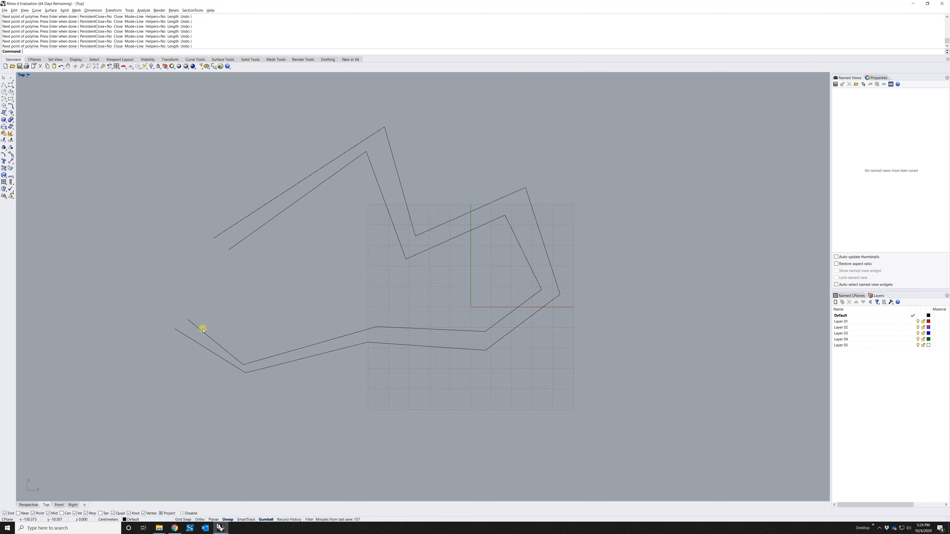
pyautogui.click(208, 352)
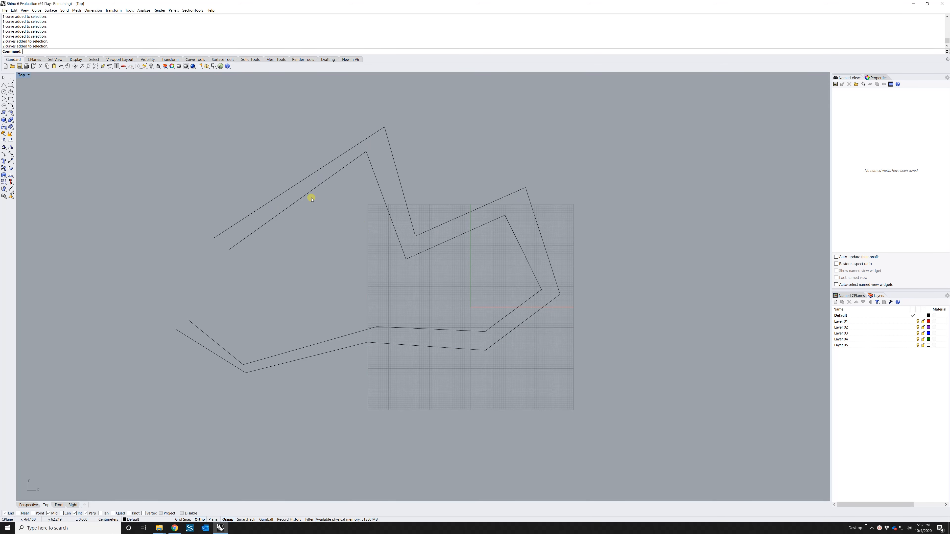
# Select segments of the inner zigzag chain, then clear the selection
pyautogui.click(336, 172)
pyautogui.click(370, 165)
pyautogui.click(319, 204)
pyautogui.click(291, 200)
pyautogui.click(354, 183)
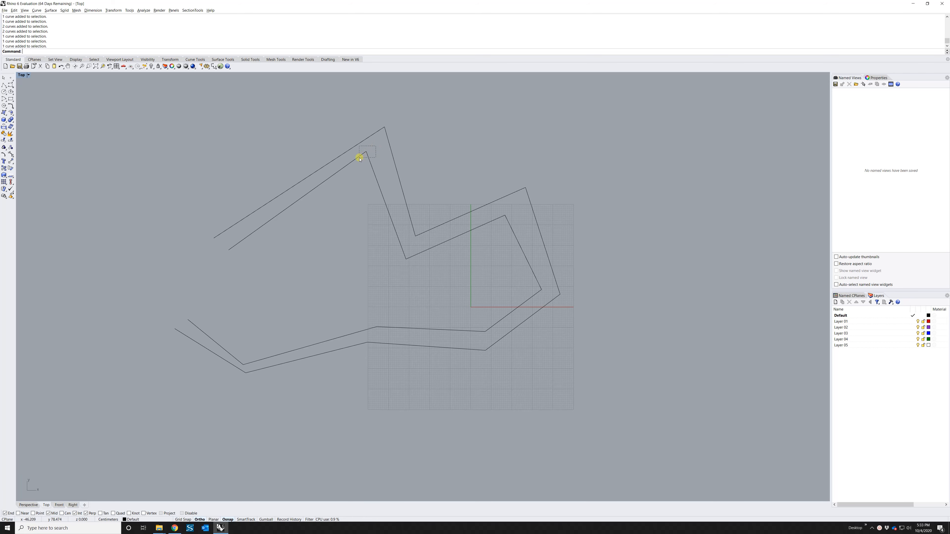
pyautogui.moveTo(359, 159); pyautogui.dragTo(356, 155)
pyautogui.click(359, 195)
# Window-select all the zigzag curves and delete them
pyautogui.moveTo(342, 139); pyautogui.dragTo(377, 167)
pyautogui.moveTo(199, 143); pyautogui.dragTo(414, 289)
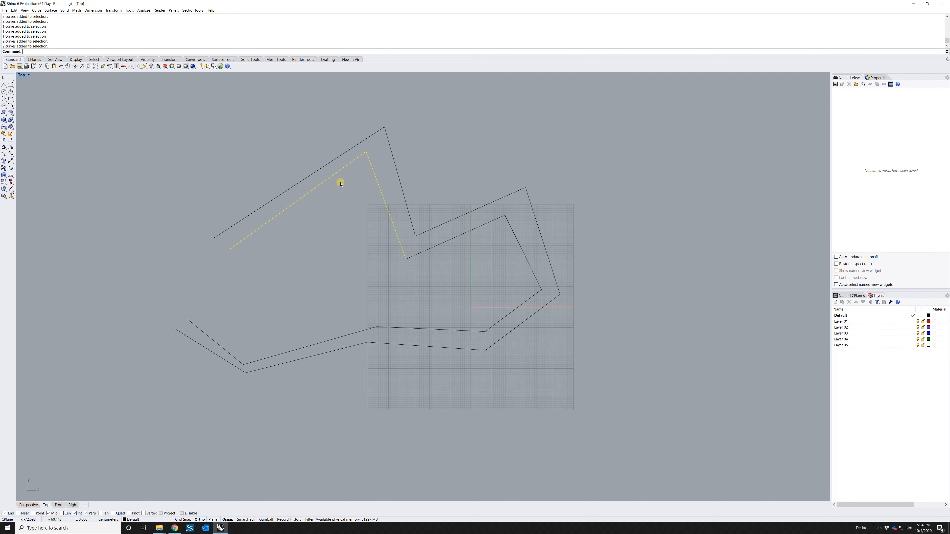
pyautogui.moveTo(130, 113); pyautogui.dragTo(646, 388)
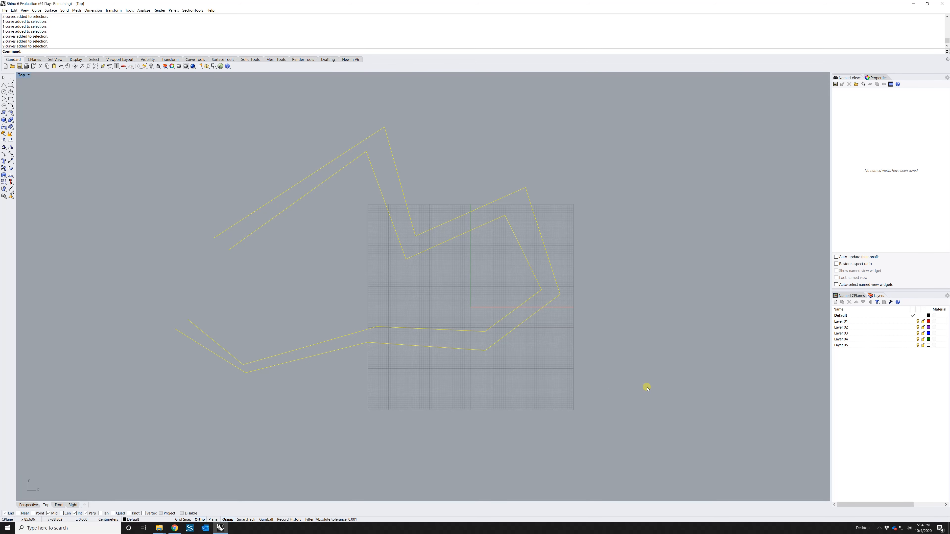
pyautogui.press('Delete')
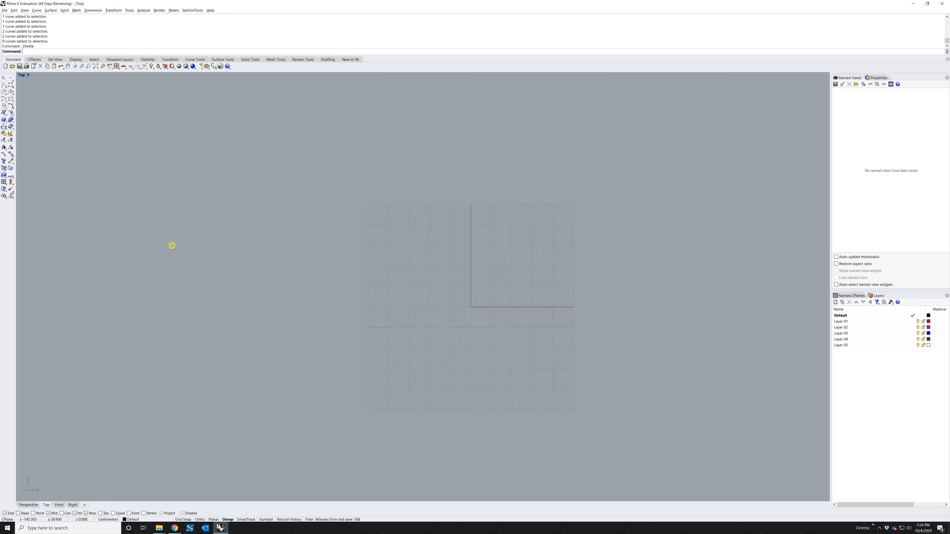
pyautogui.click(4, 85)
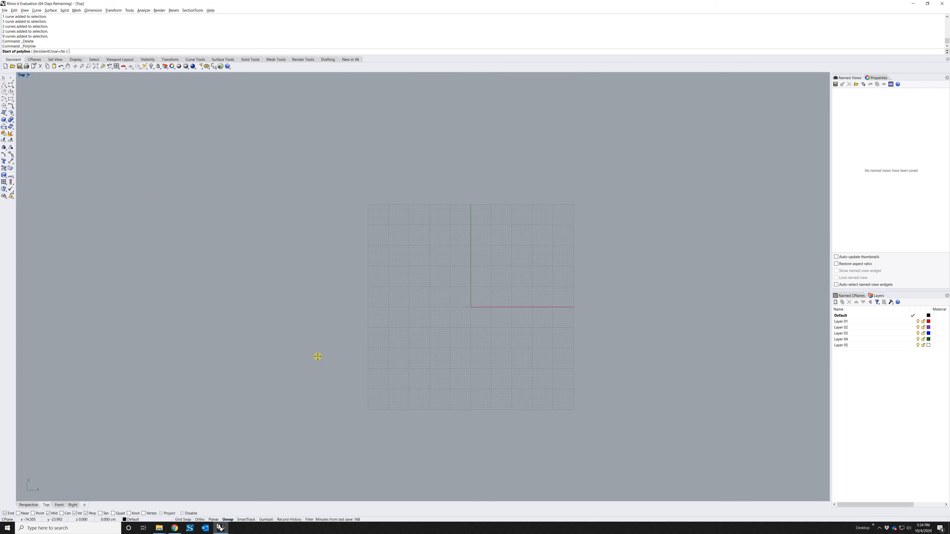
pyautogui.click(317, 376)
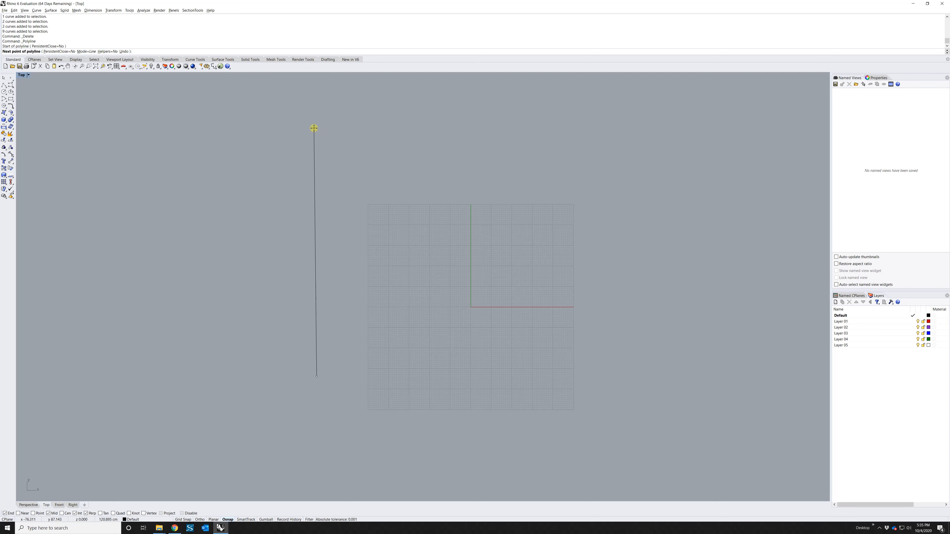
pyautogui.click(199, 519)
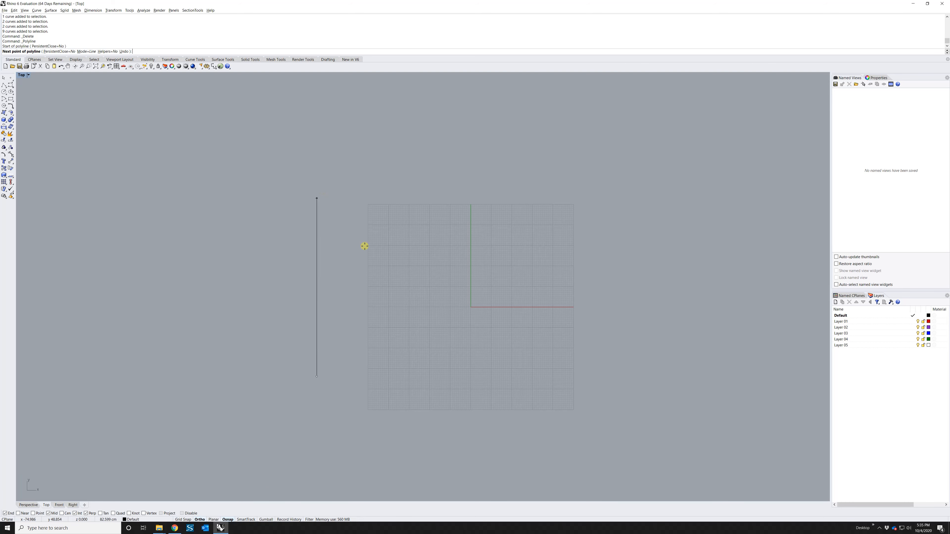
pyautogui.press('F8')
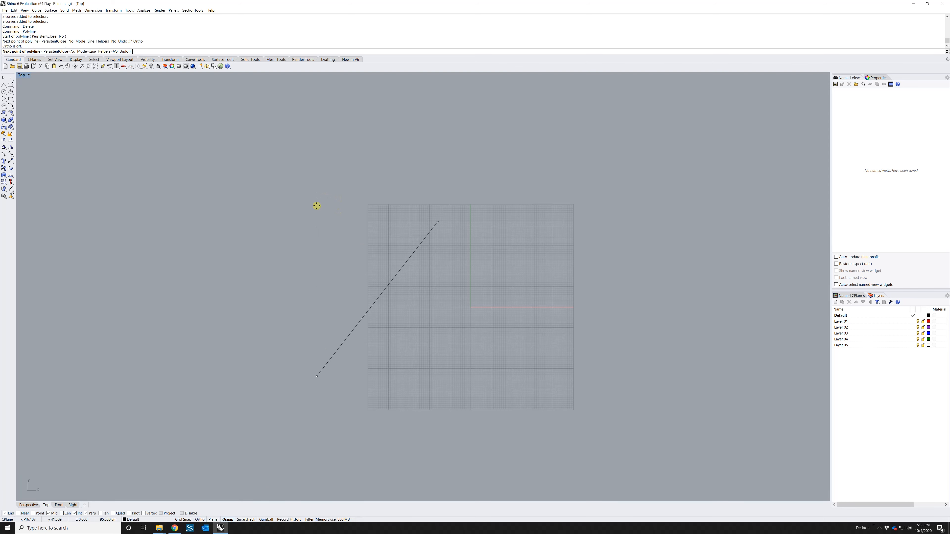
pyautogui.press('F8')
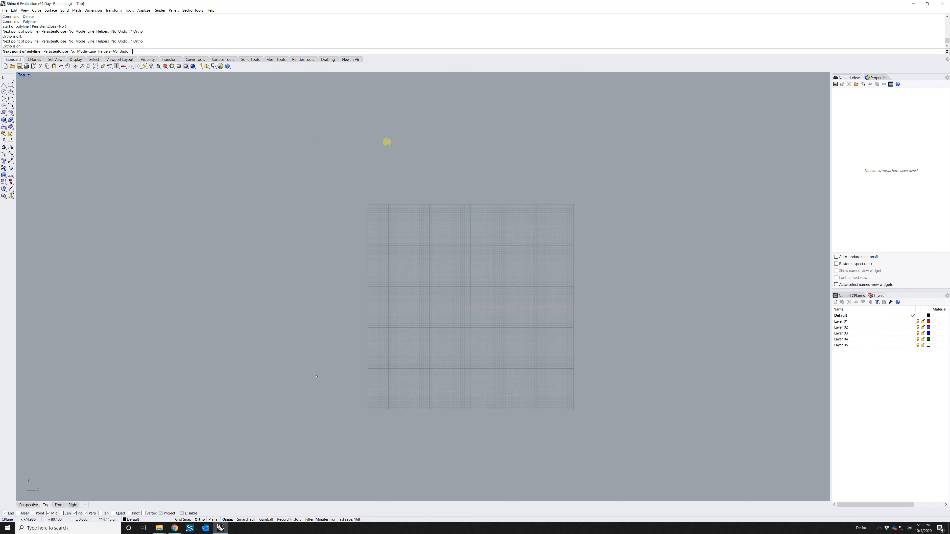
pyautogui.click(367, 138)
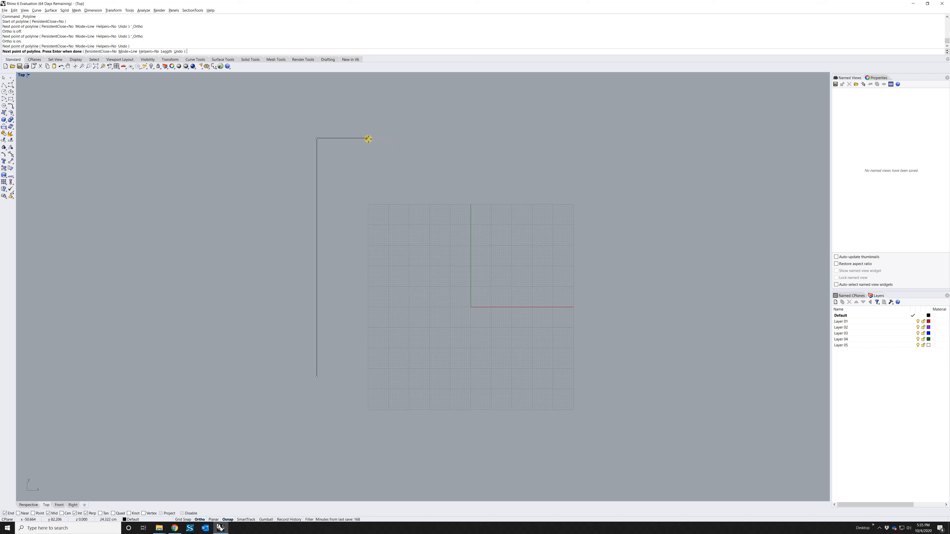
pyautogui.click(485, 155)
pyautogui.click(488, 210)
pyautogui.click(602, 212)
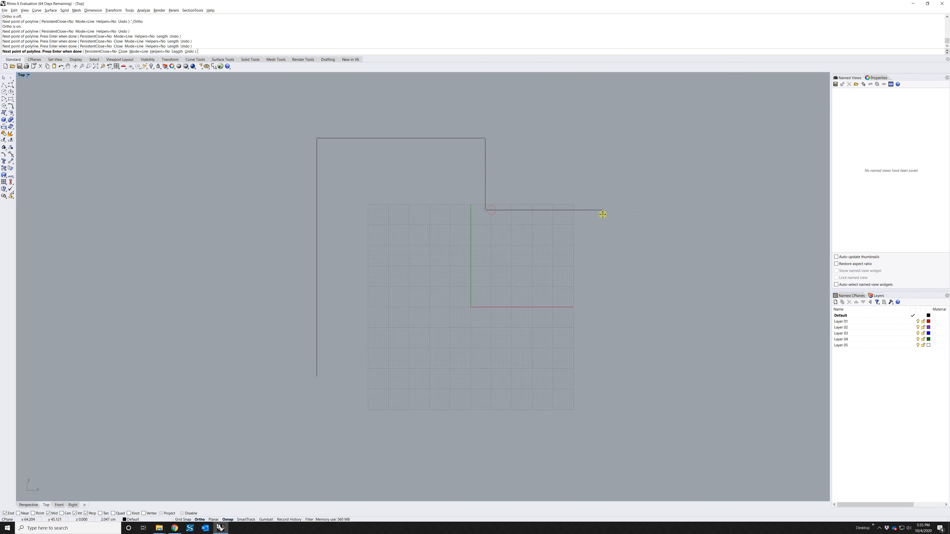
pyautogui.click(602, 318)
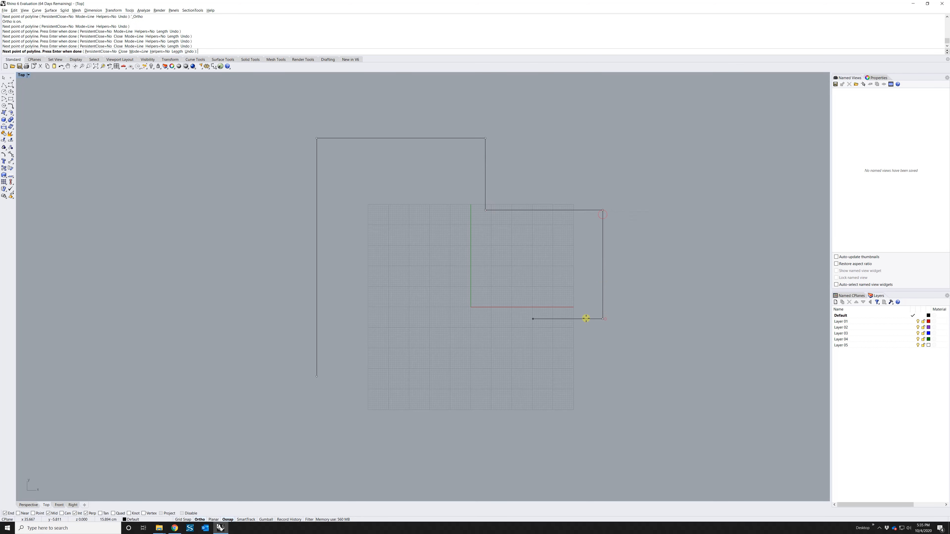
pyautogui.click(400, 320)
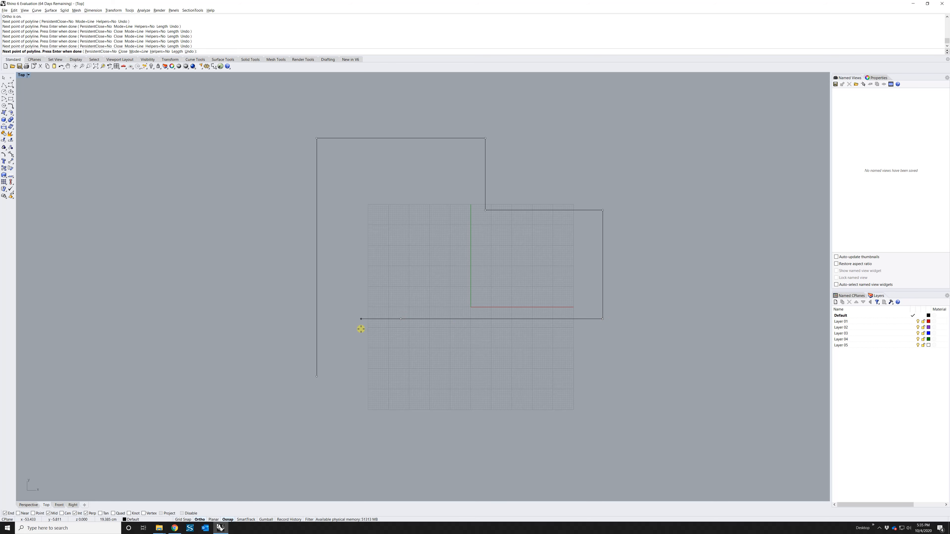
pyautogui.press('Escape')
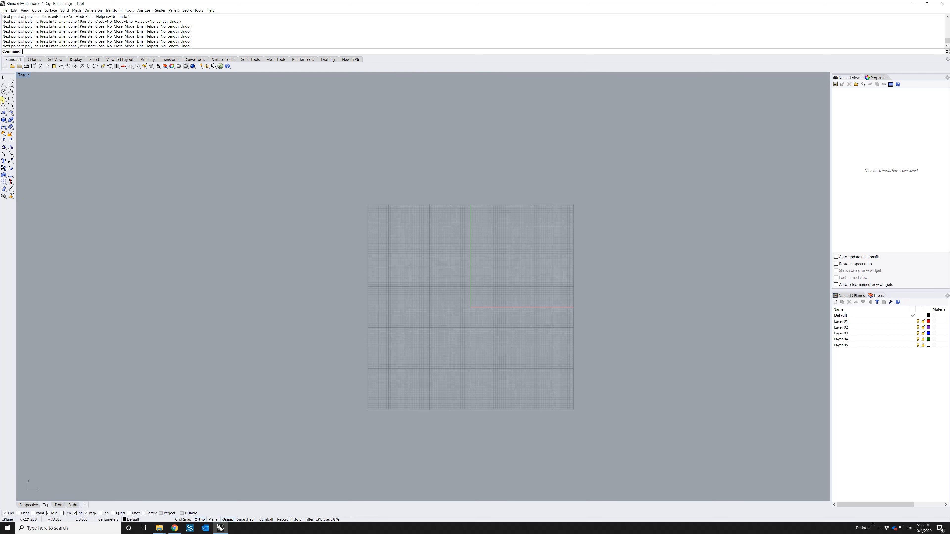
# Draw one vertical polyline segment to the left of the grid
pyautogui.click(4, 85)
pyautogui.click(305, 384)
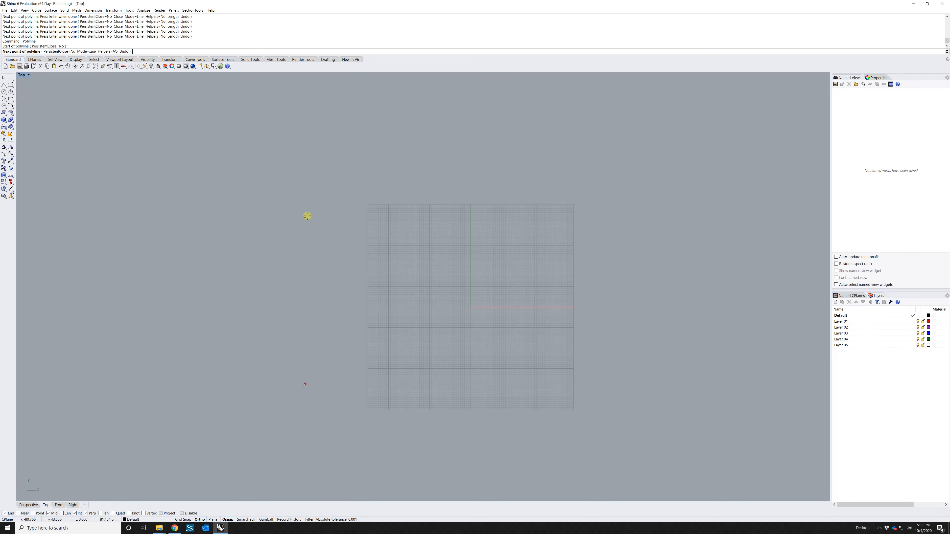
pyautogui.click(314, 188)
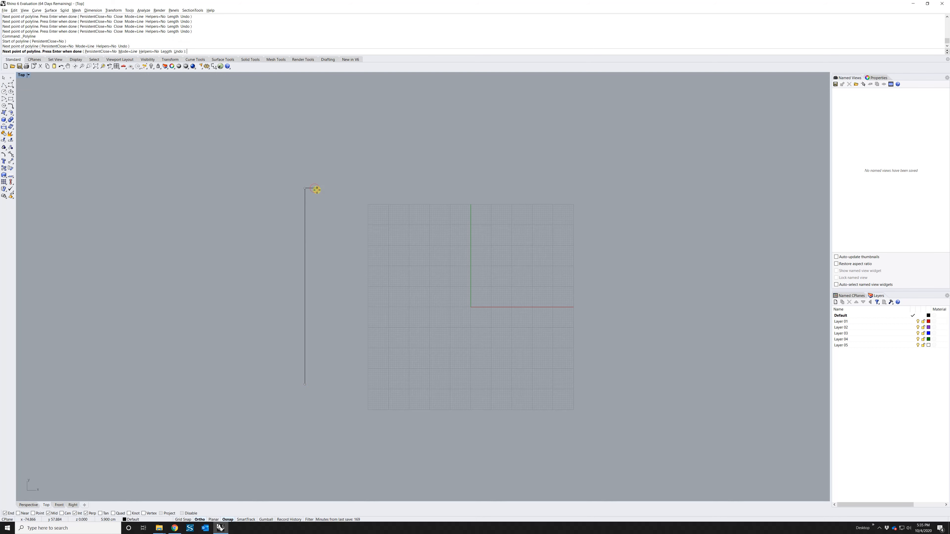
pyautogui.click(317, 190)
pyautogui.press('Return')
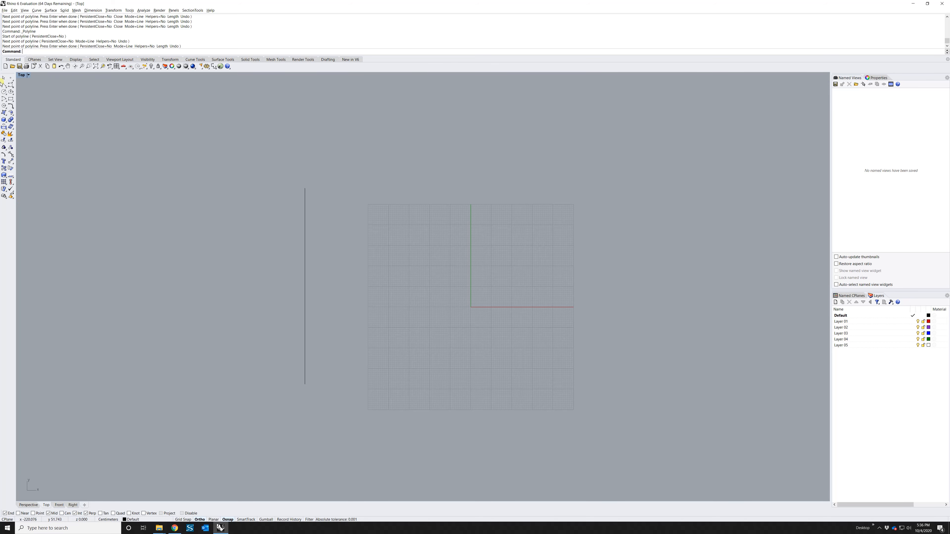
# Draw a horizontal line rightward from the vertical line's top end, forming an L corner
pyautogui.click(6, 86)
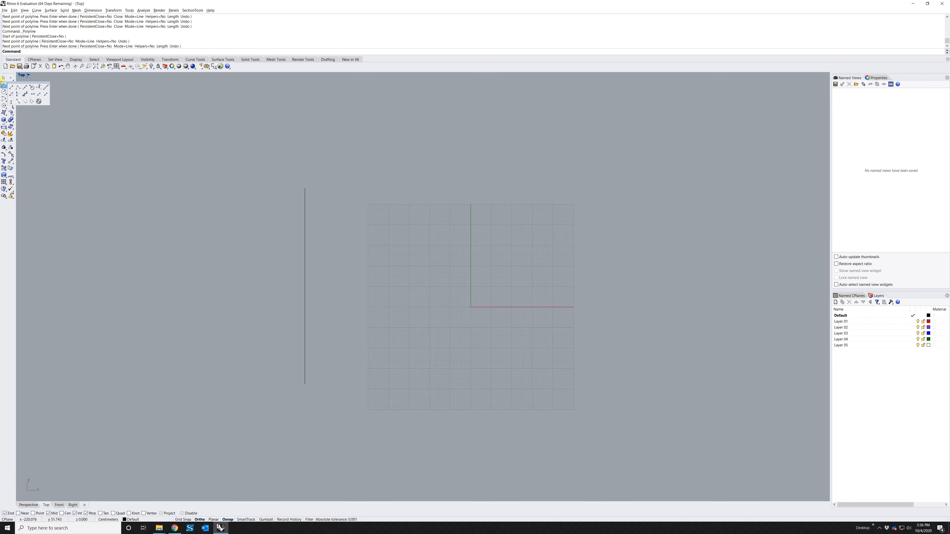
pyautogui.press('Escape')
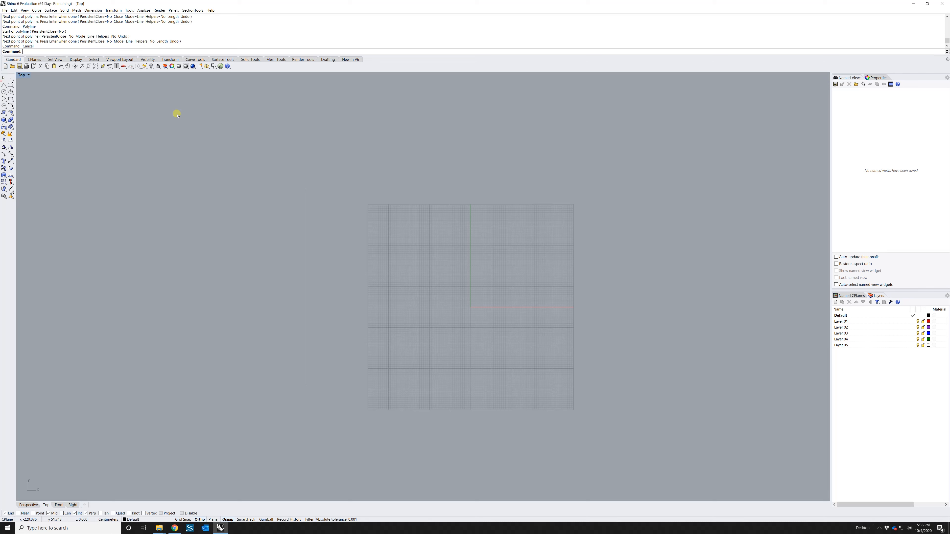
pyautogui.click(11, 84)
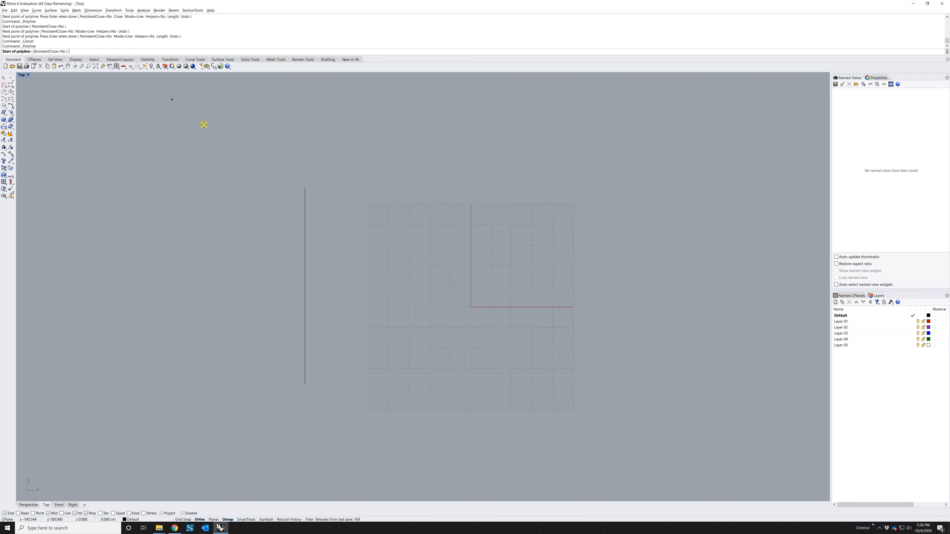
pyautogui.click(304, 188)
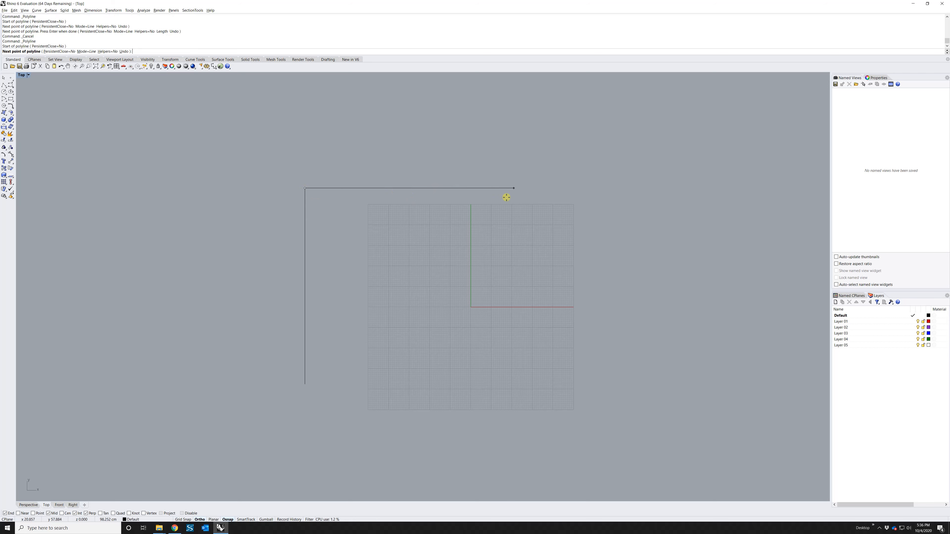
pyautogui.click(523, 197)
pyautogui.press('Return')
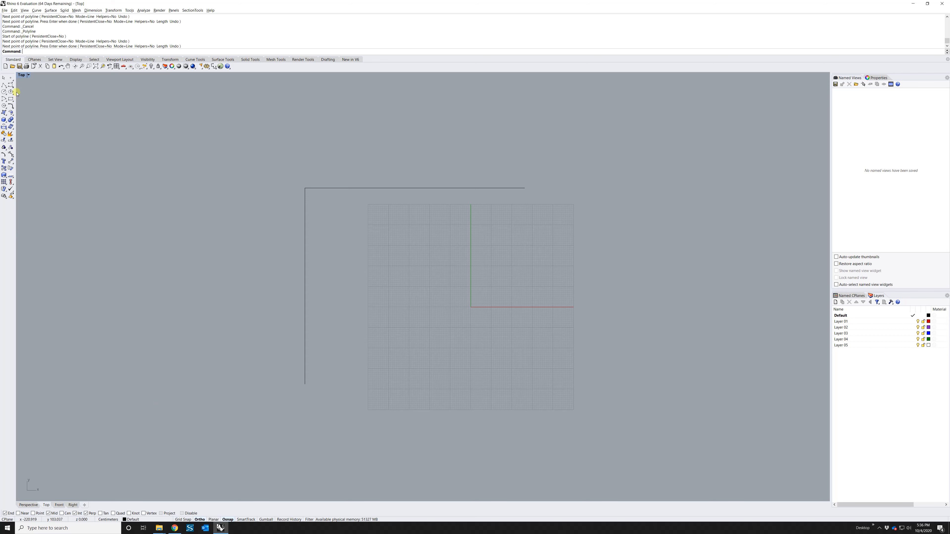
# Draw a horizontal line from the vertical line's midpoint partway across the grid
pyautogui.click(5, 85)
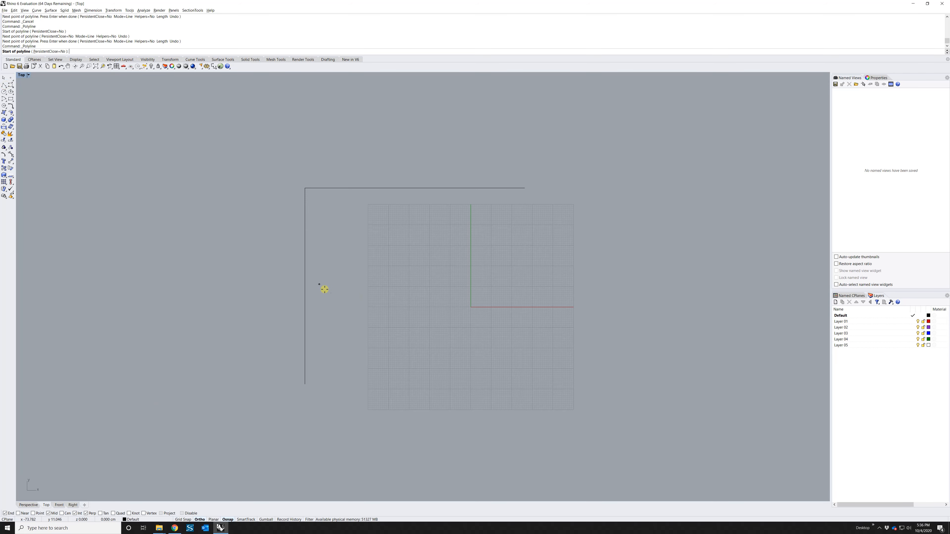
pyautogui.click(308, 286)
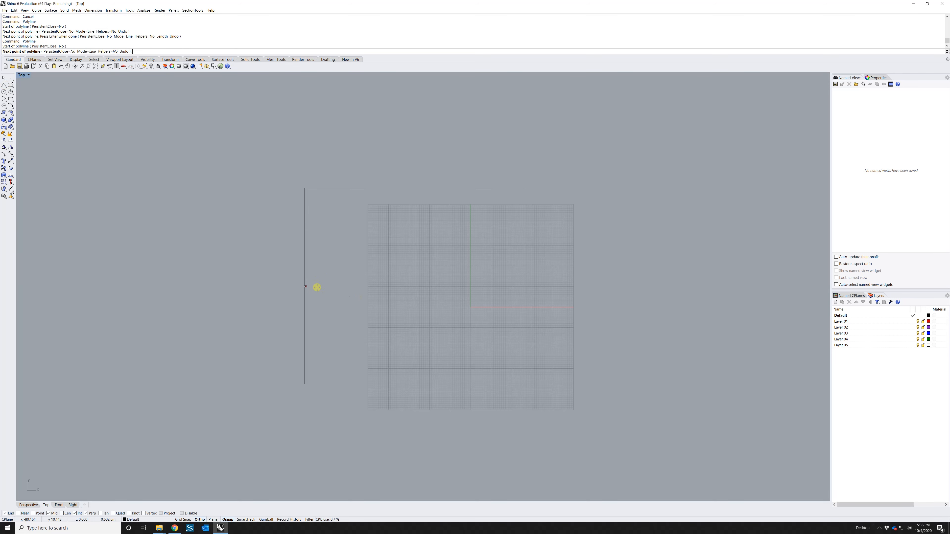
pyautogui.click(427, 307)
pyautogui.press('Return')
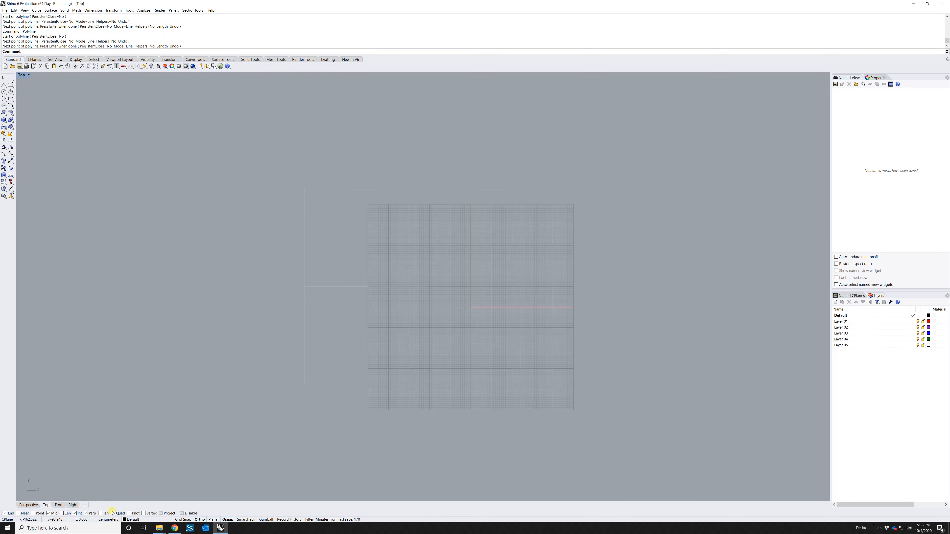
# With Ortho off, draw a line dropping perpendicular onto the top horizontal, then select it
pyautogui.click(4, 85)
pyautogui.click(474, 93)
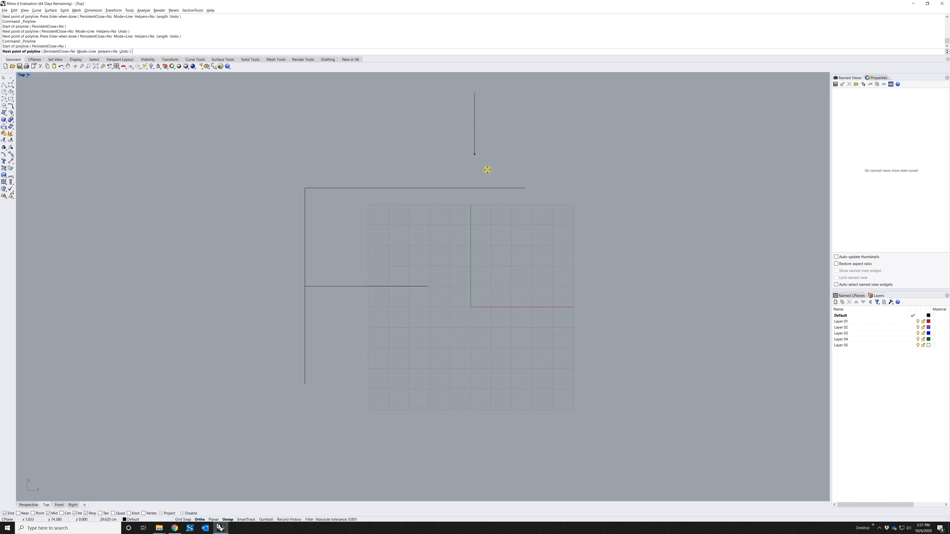
pyautogui.press('F8')
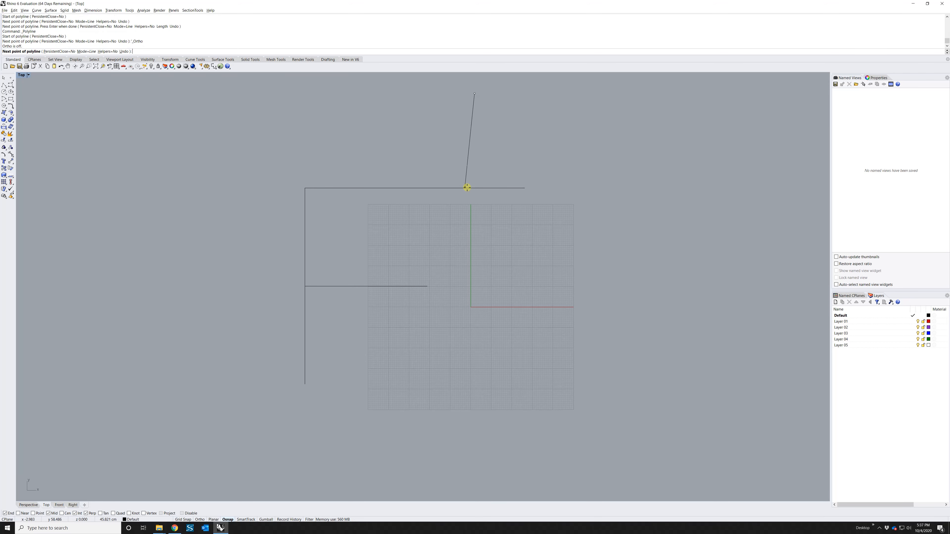
pyautogui.click(475, 188)
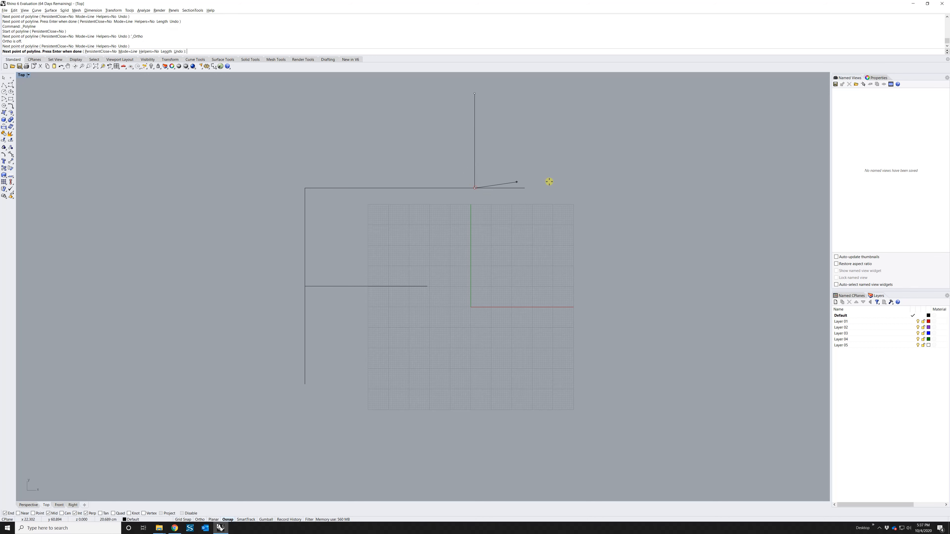
pyautogui.press('Return')
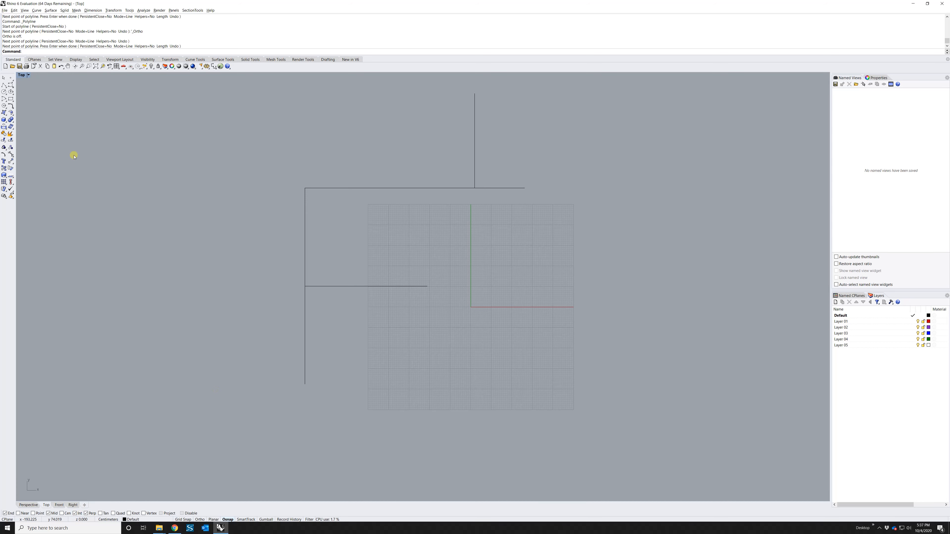
pyautogui.moveTo(507, 154); pyautogui.dragTo(426, 131)
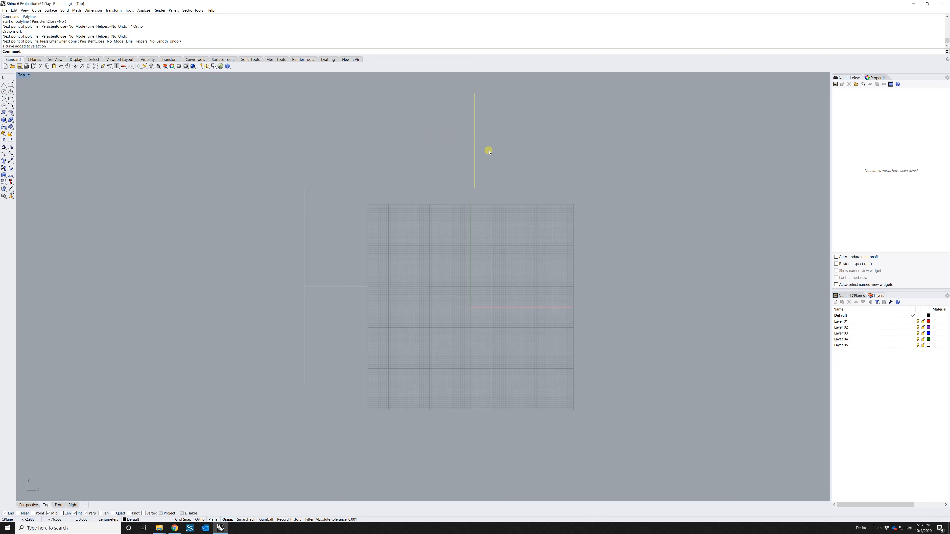
# Reposition the upper vertical line leftward and down with the gumball, then deselect it
pyautogui.click(265, 520)
pyautogui.moveTo(493, 141); pyautogui.dragTo(439, 141)
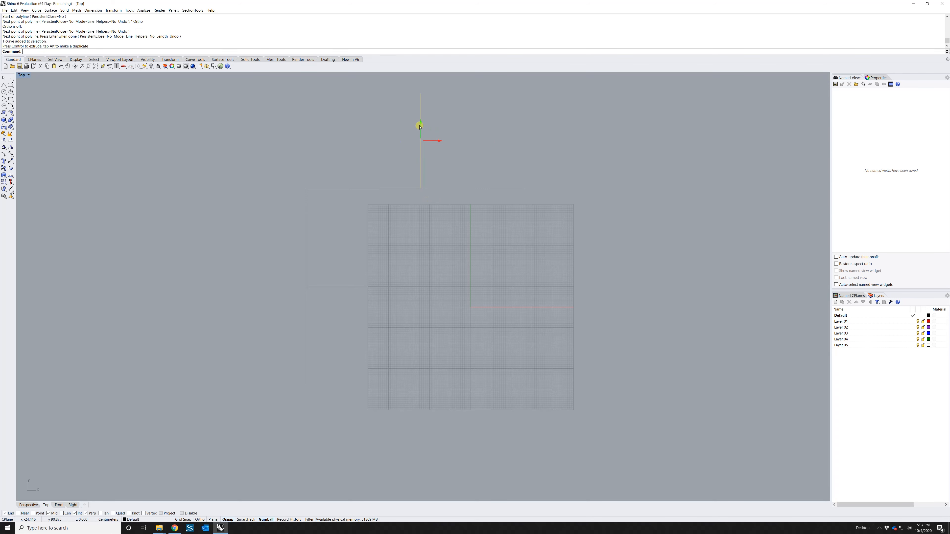
pyautogui.moveTo(421, 121); pyautogui.dragTo(502, 168)
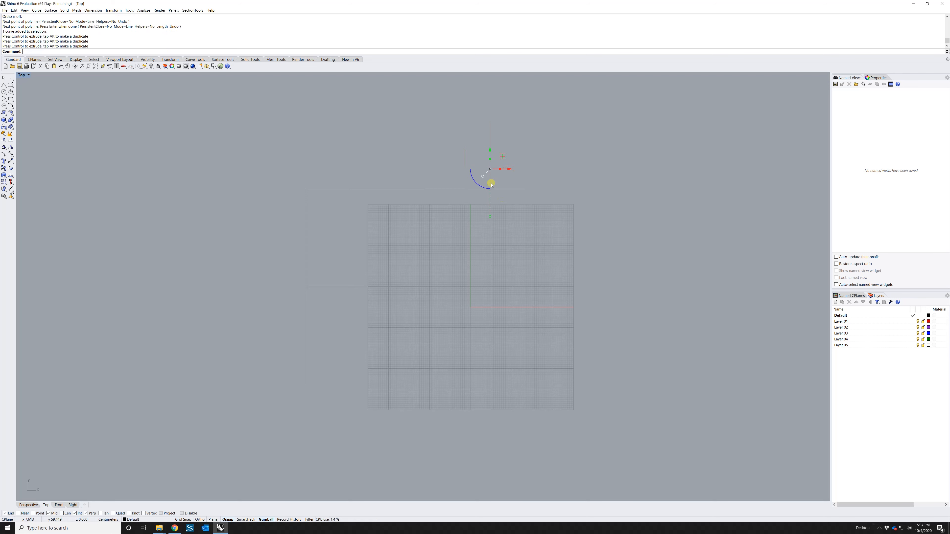
pyautogui.click(512, 207)
# Draw a diagonal line up-right from the intersection of the vertical and top horizontal
pyautogui.click(3, 85)
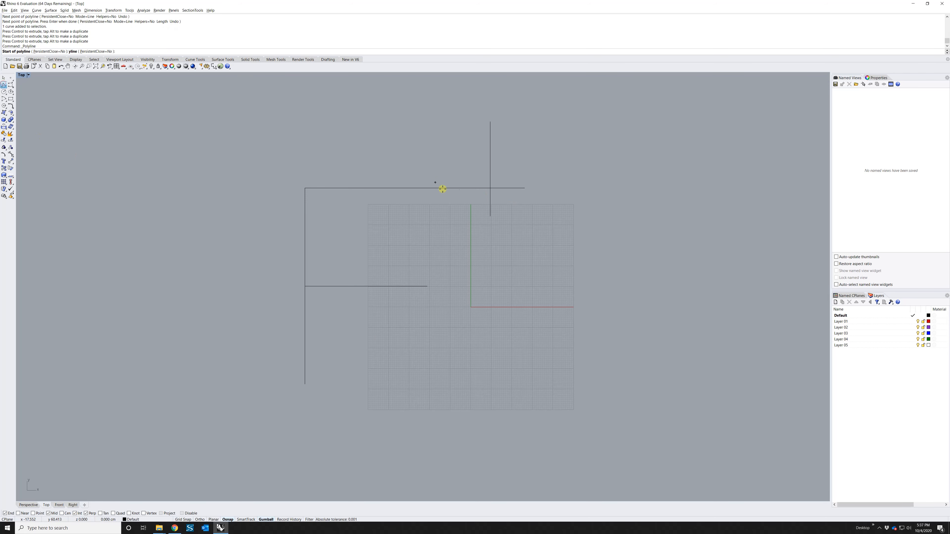
pyautogui.click(491, 189)
pyautogui.click(560, 122)
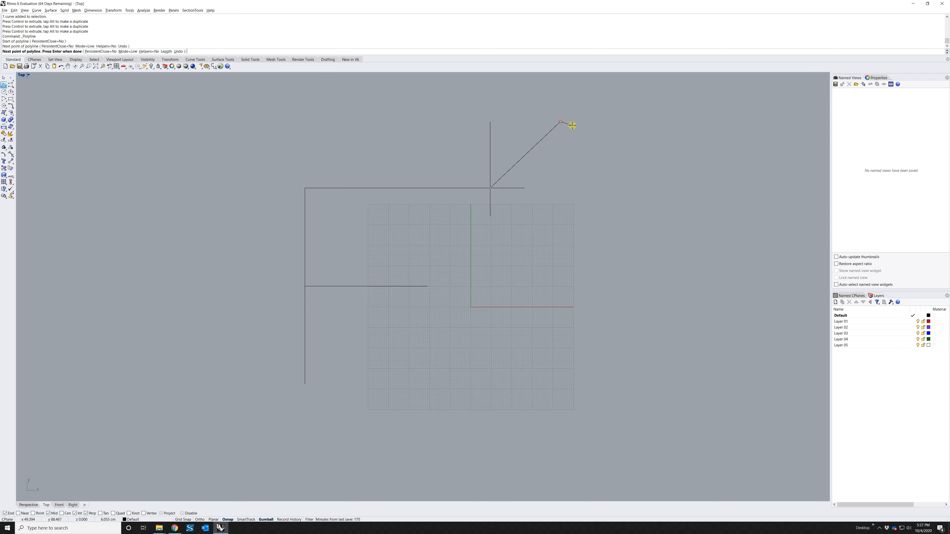
pyautogui.press('Return')
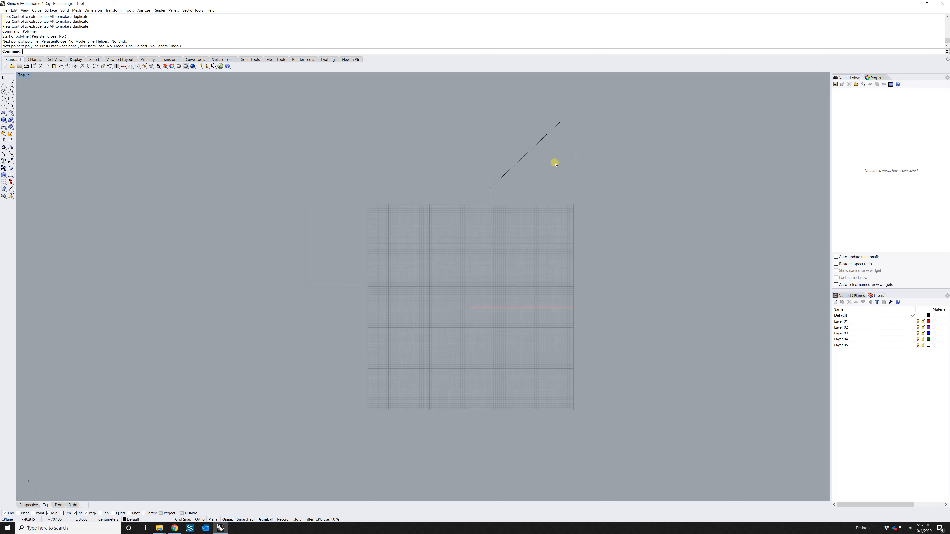
# Move the diagonal line down to the right using the gumball
pyautogui.click(534, 146)
pyautogui.moveTo(541, 155); pyautogui.dragTo(584, 285)
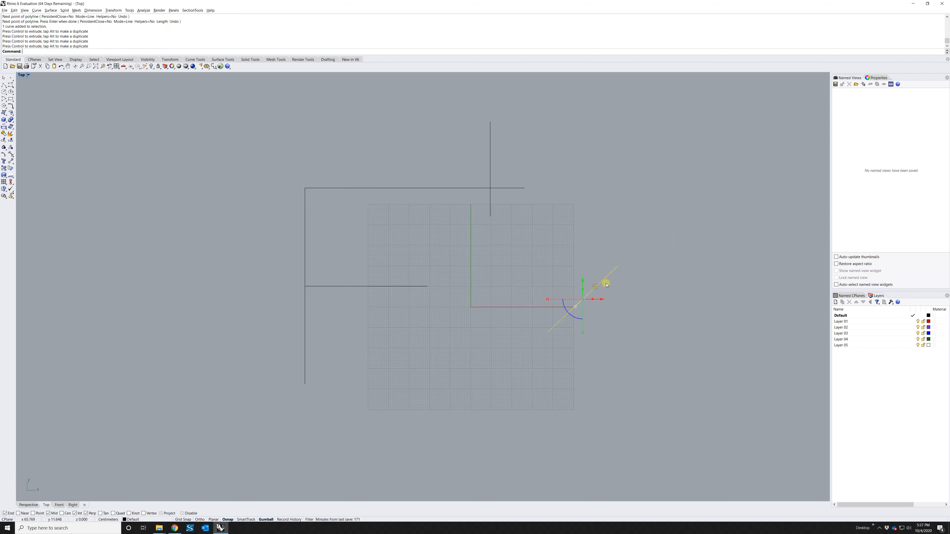
pyautogui.click(649, 273)
# Turn the gumball off, then crossing-select all five curves and delete them
pyautogui.click(561, 291)
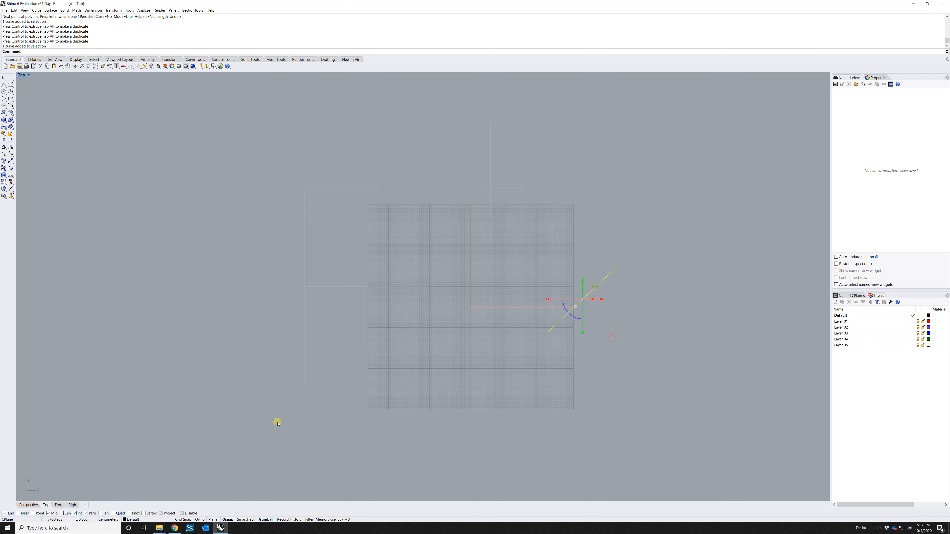
pyautogui.click(266, 520)
pyautogui.moveTo(683, 142); pyautogui.dragTo(210, 429)
pyautogui.press('Delete')
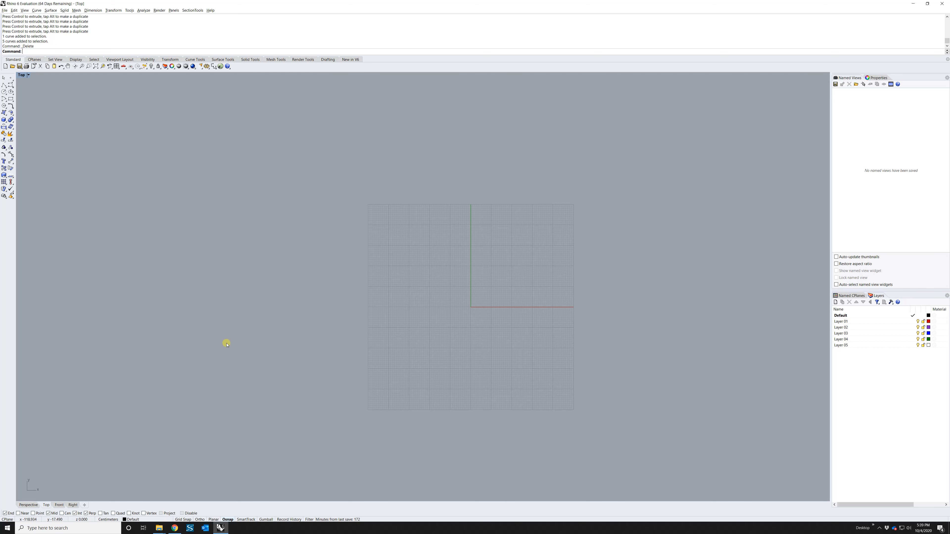
# Draw a wide horizontal ellipse left of the grid with Ortho on
pyautogui.click(11, 92)
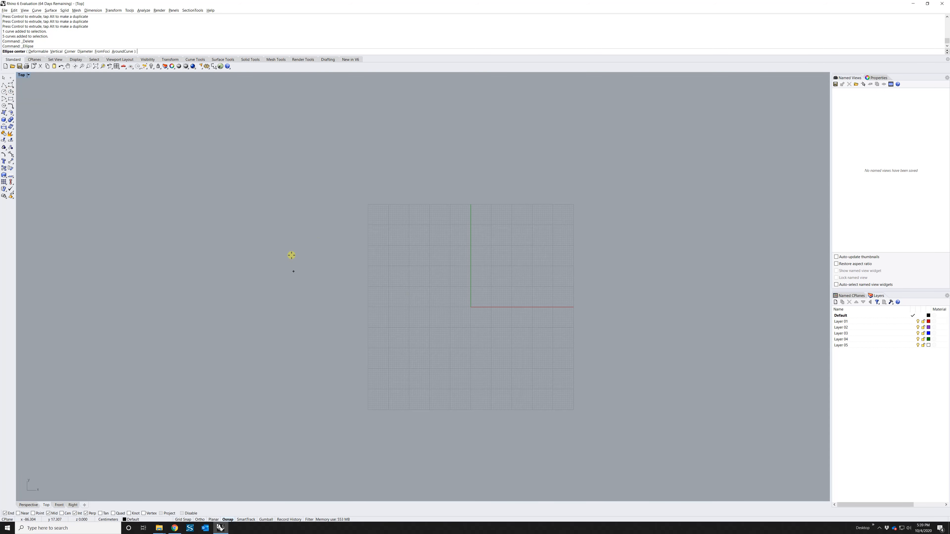
pyautogui.click(306, 248)
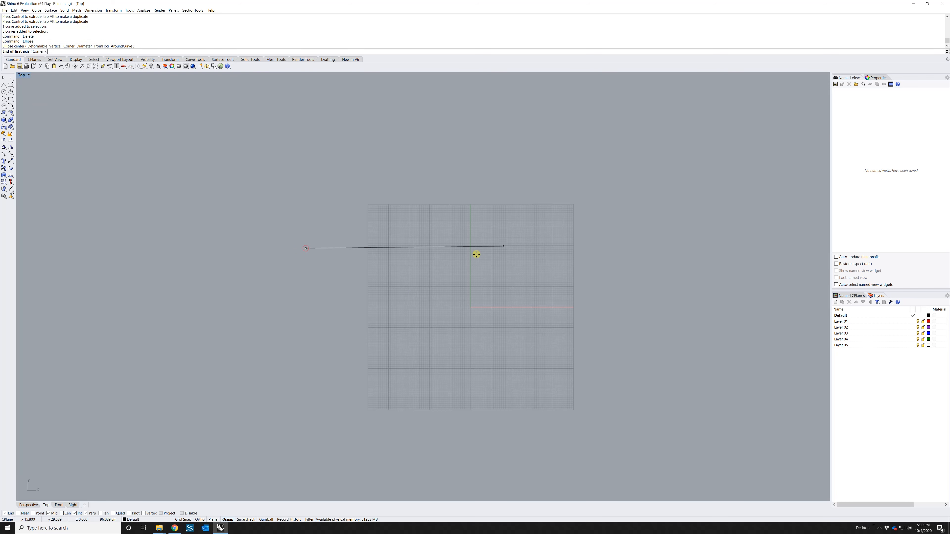
pyautogui.press('F8')
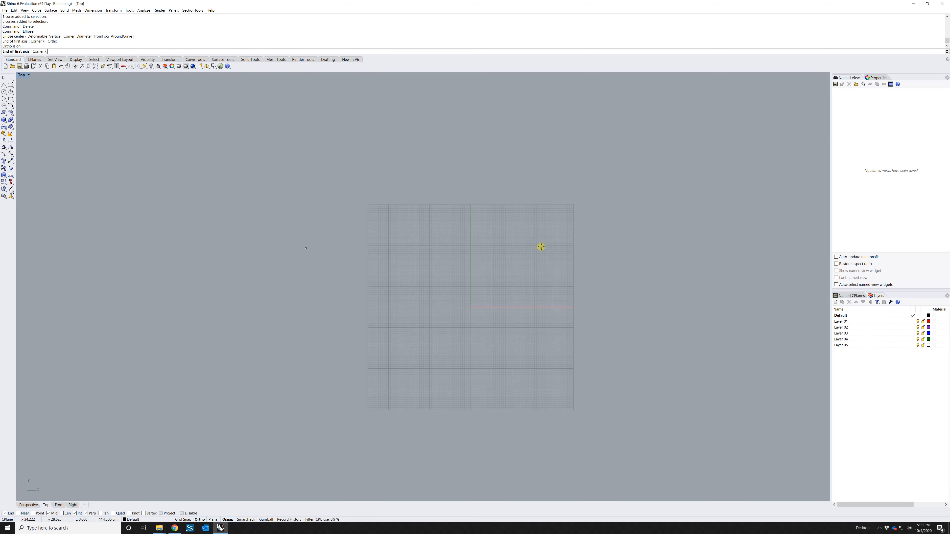
pyautogui.click(541, 249)
pyautogui.click(347, 138)
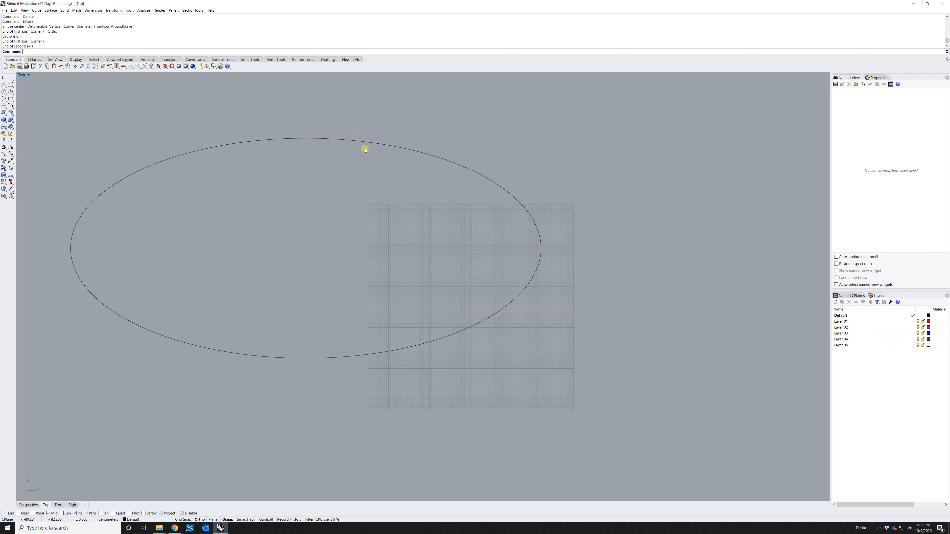
# Draw a circle of radius 10 to the ellipse's upper right
pyautogui.click(3, 91)
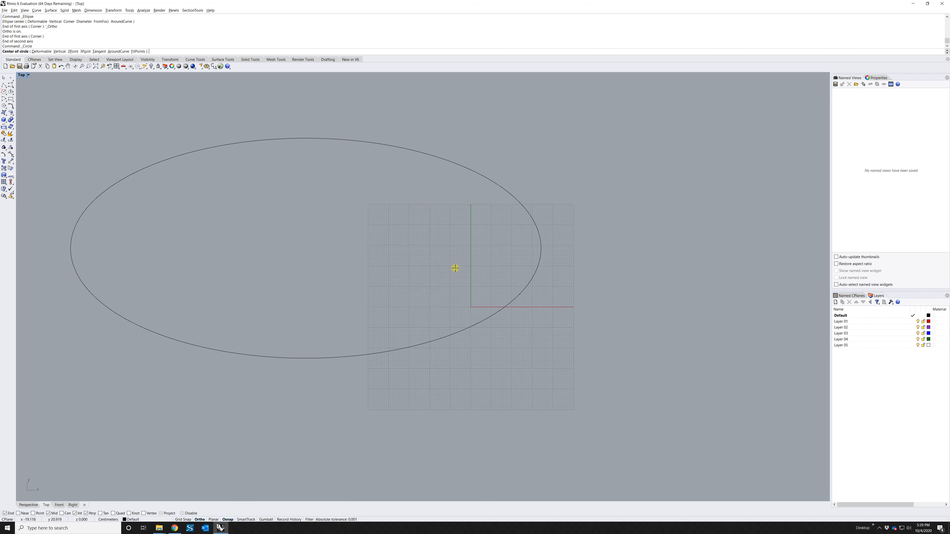
pyautogui.click(610, 190)
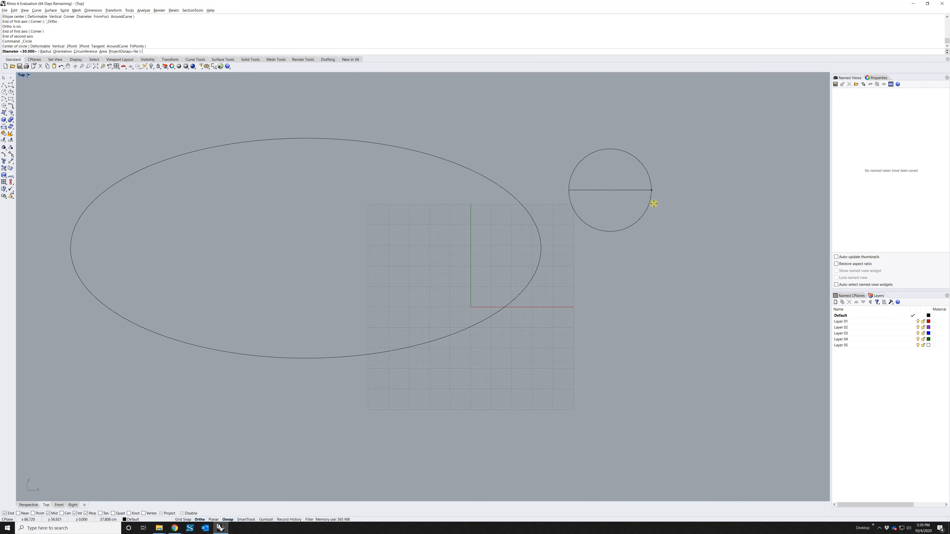
pyautogui.click(45, 51)
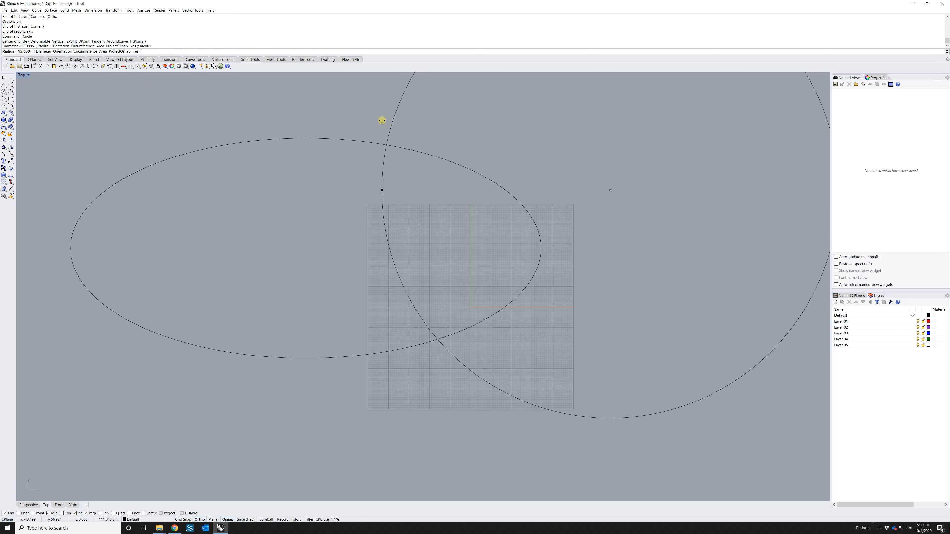
pyautogui.write('10')
pyautogui.press('Return')
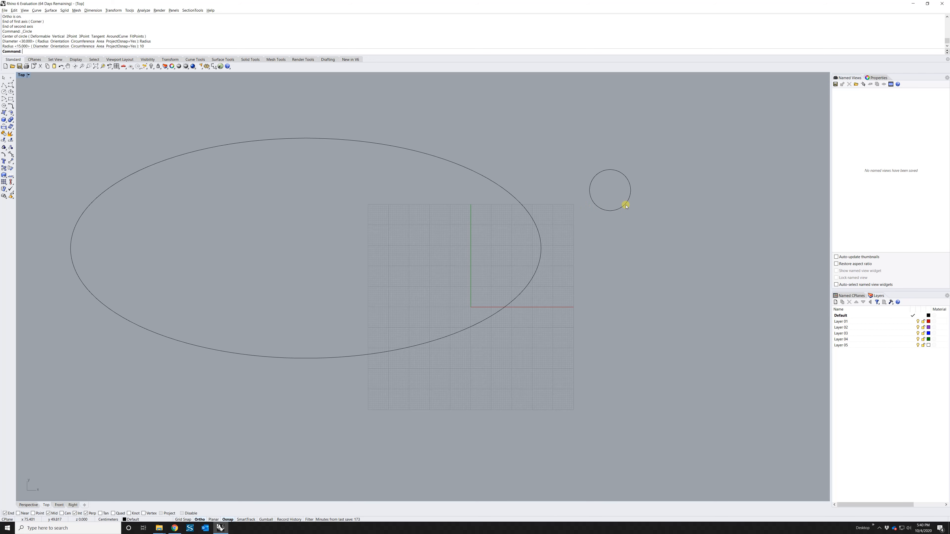
# Delete the ellipse and circle, draw a 45 × 15 rectangle left of the grid, then delete it
pyautogui.moveTo(685, 136); pyautogui.dragTo(460, 249)
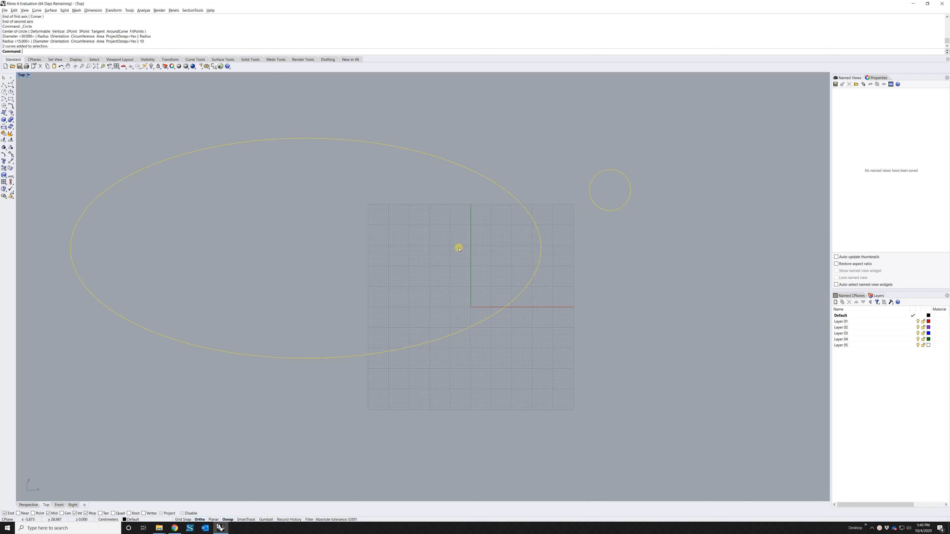
pyautogui.press('Delete')
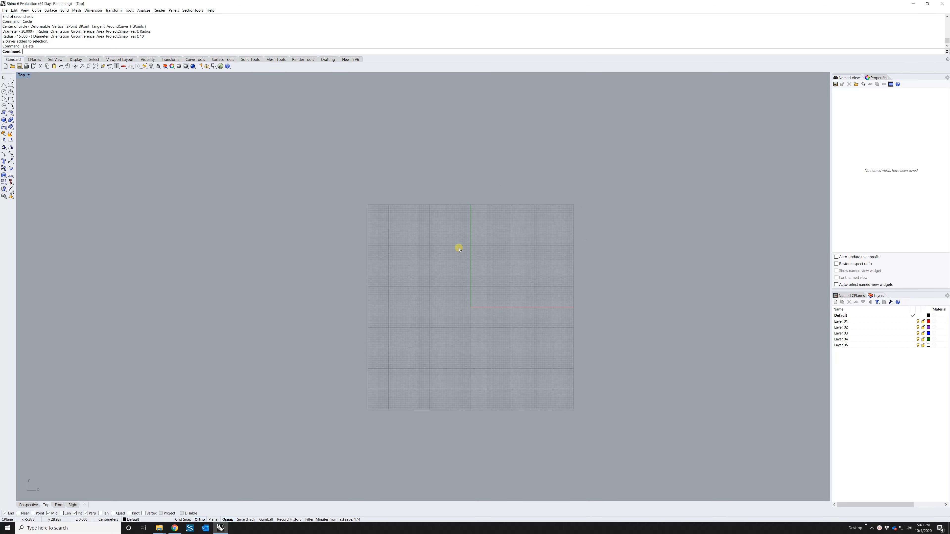
pyautogui.click(11, 99)
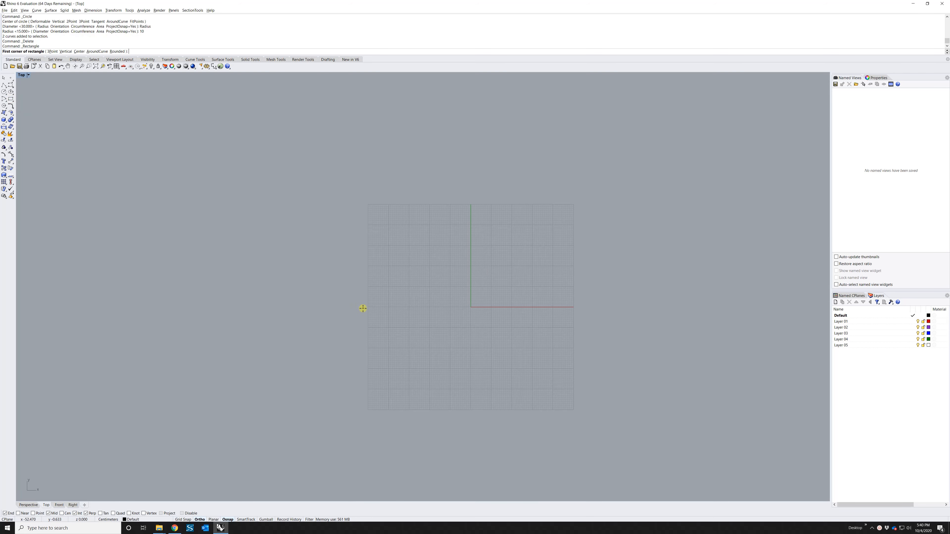
pyautogui.click(246, 256)
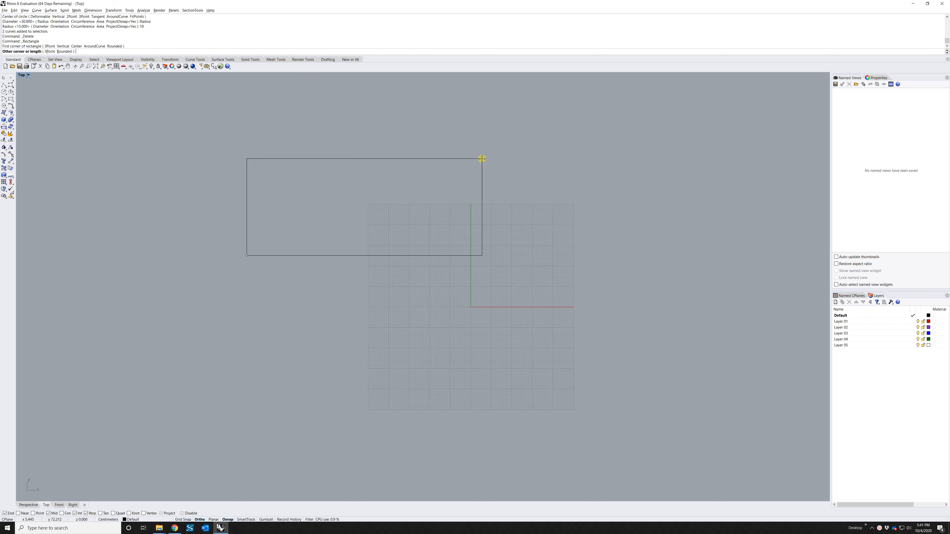
pyautogui.write('45')
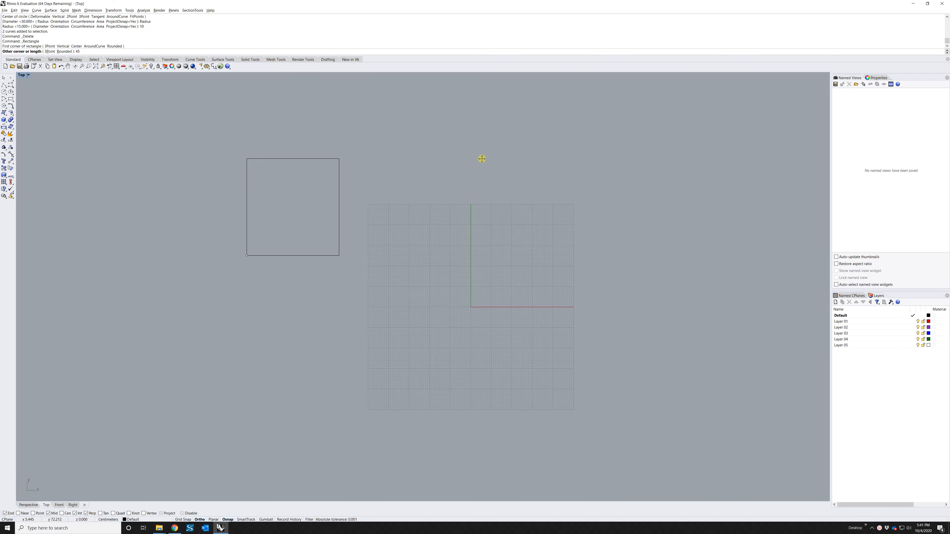
pyautogui.press('Return')
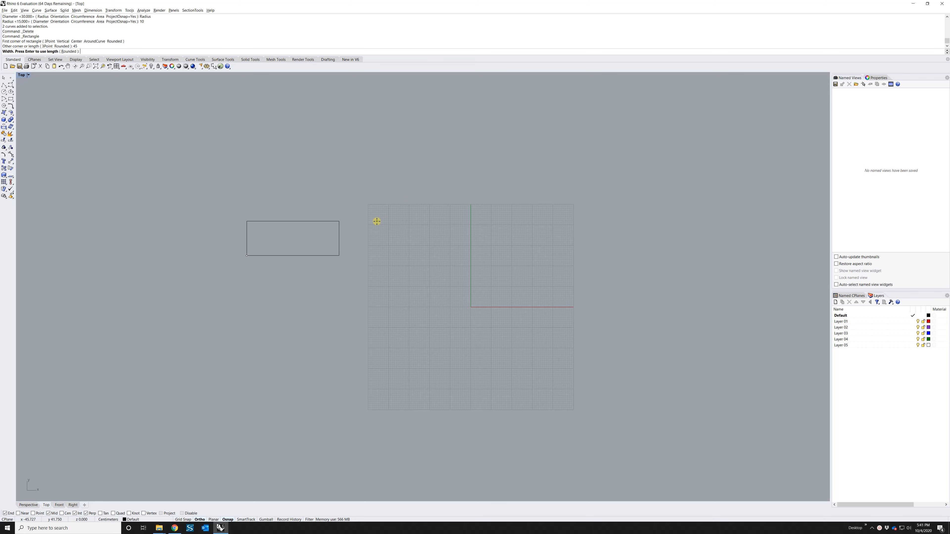
pyautogui.write('15')
pyautogui.press('Return')
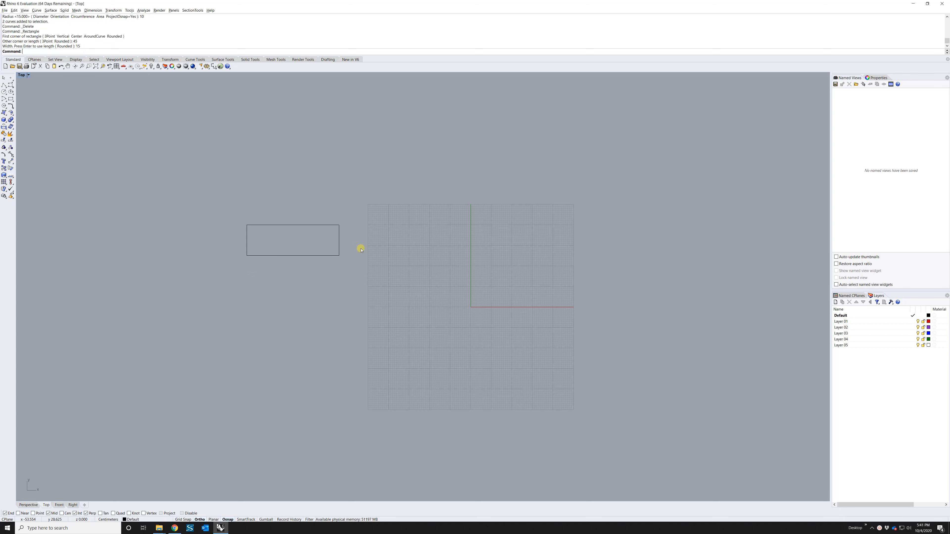
pyautogui.moveTo(302, 216); pyautogui.dragTo(284, 241)
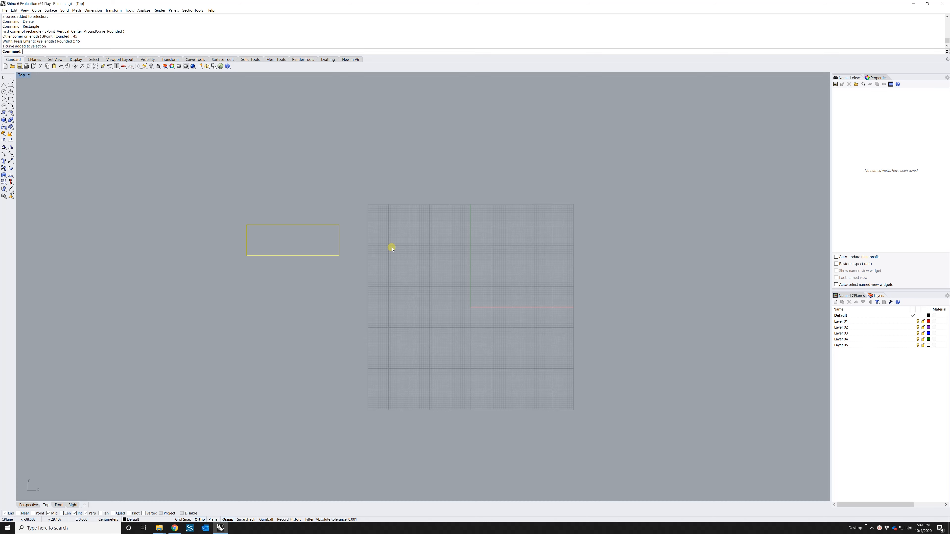
pyautogui.press('Delete')
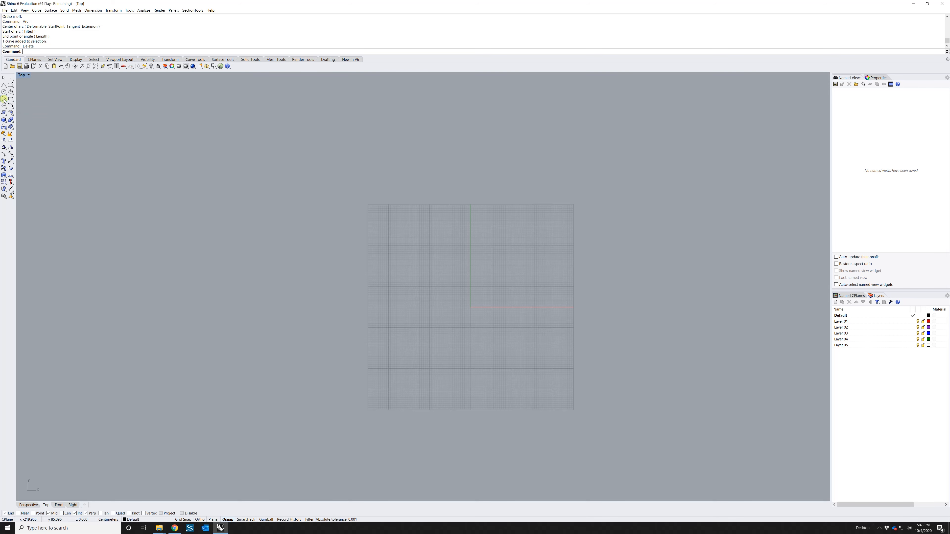
# Draw a center-start-angle arc sweeping down the grid's left side, then delete it
pyautogui.click(4, 100)
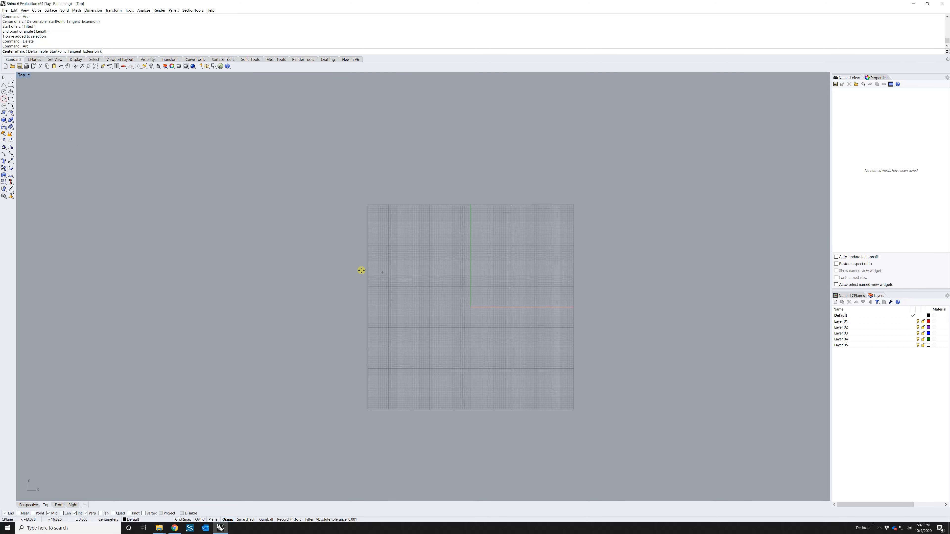
pyautogui.click(253, 274)
pyautogui.click(347, 149)
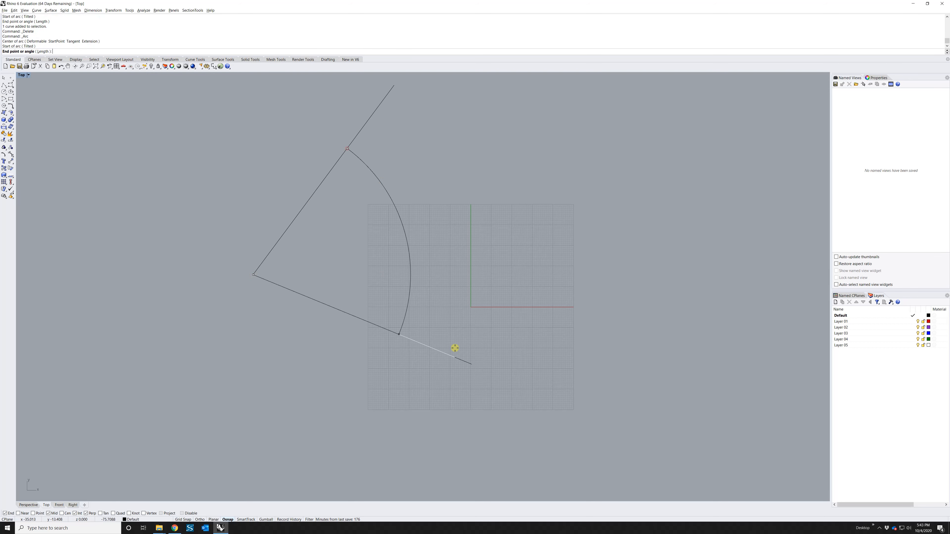
pyautogui.click(449, 362)
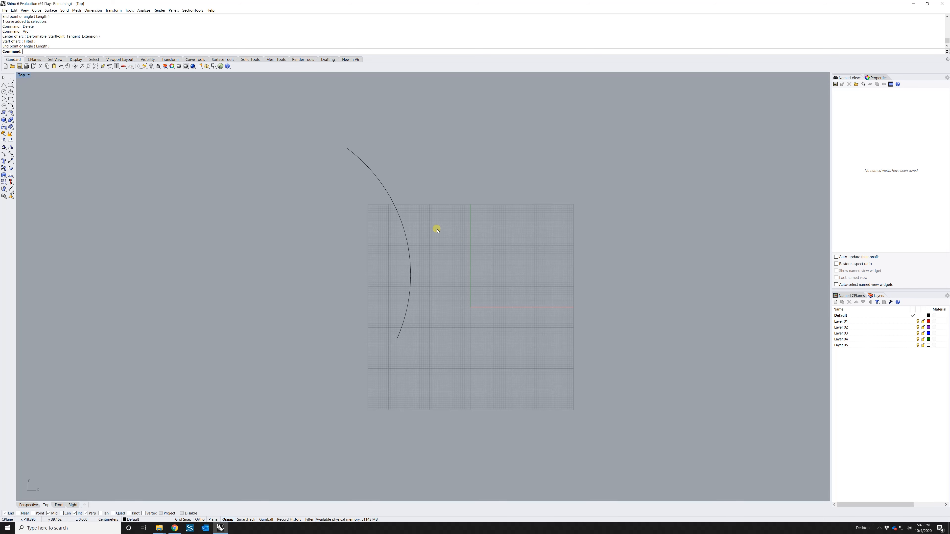
pyautogui.moveTo(413, 209); pyautogui.dragTo(341, 263)
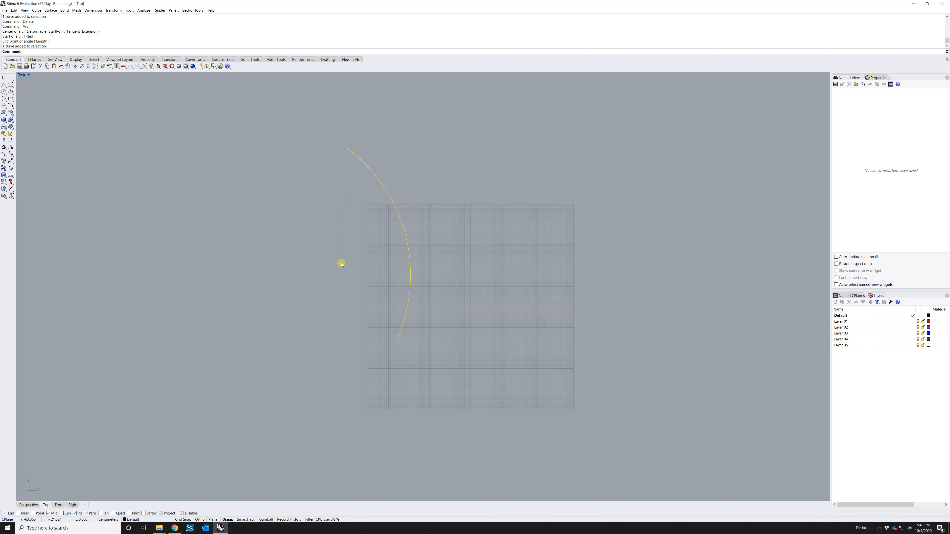
pyautogui.press('Delete')
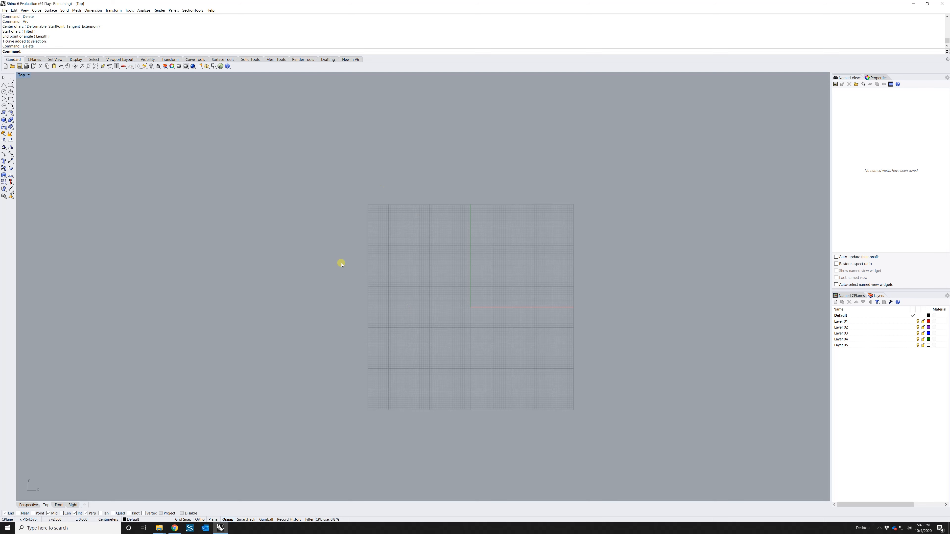
# Centre a polygon on the grid and change its side count from 5 to 8
pyautogui.click(5, 106)
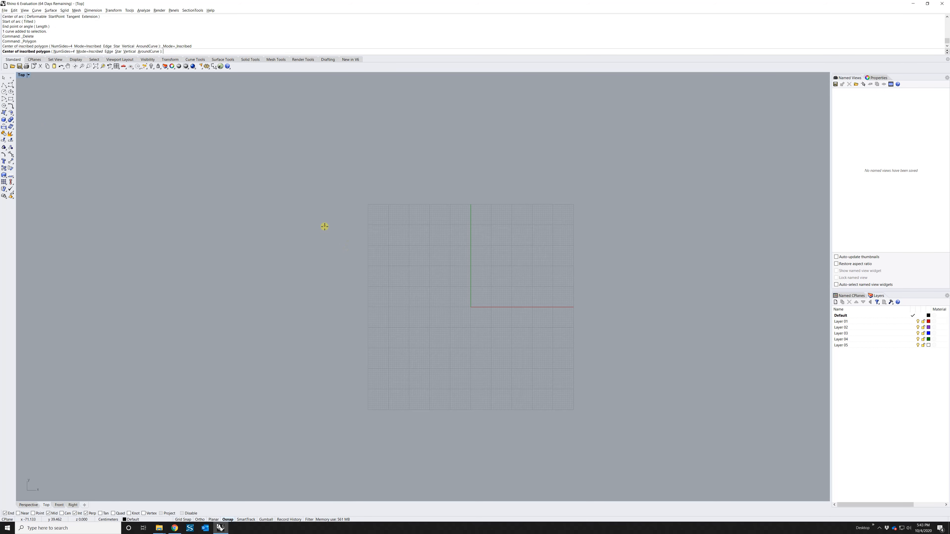
pyautogui.click(325, 226)
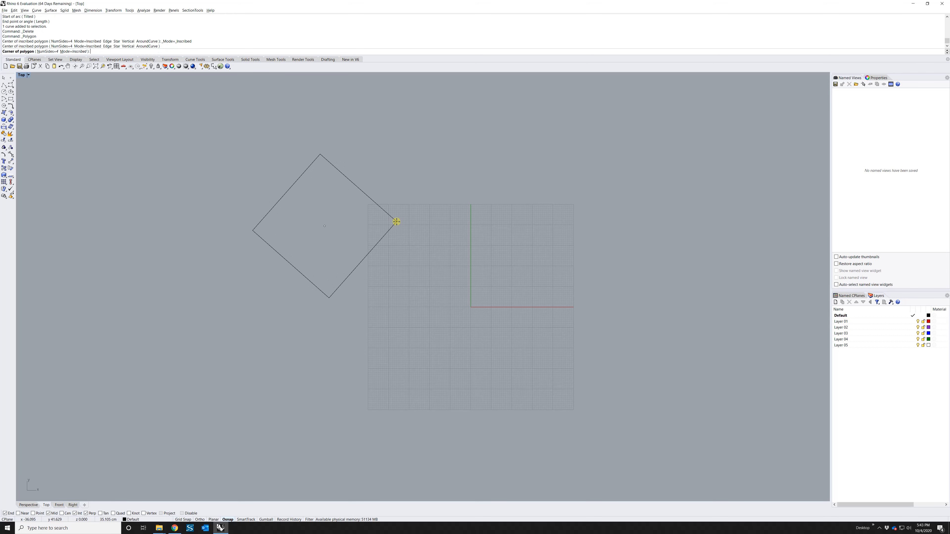
pyautogui.click(46, 51)
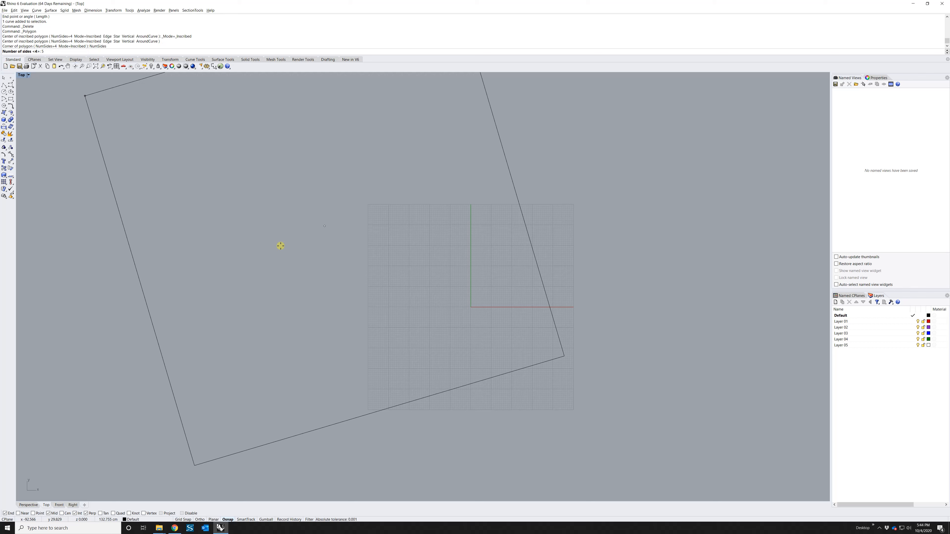
pyautogui.write('5')
pyautogui.press('Return')
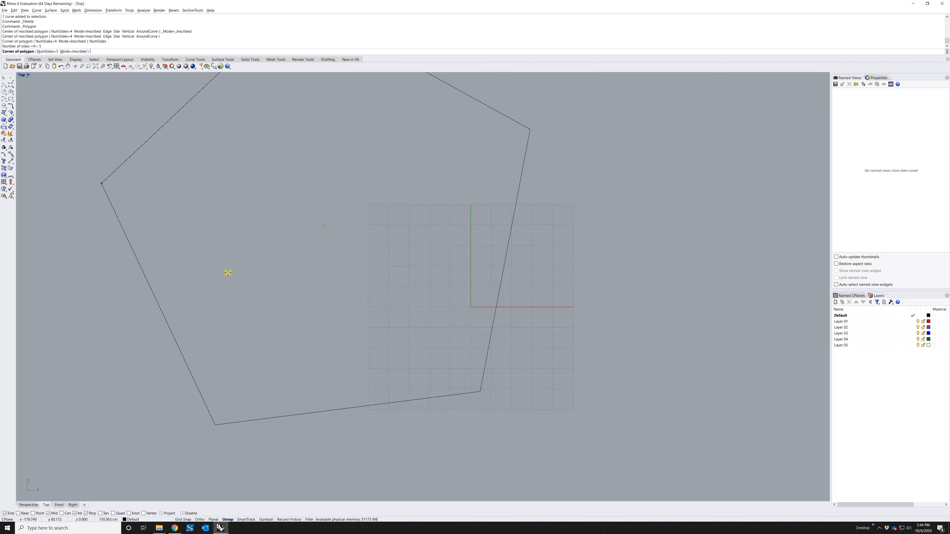
pyautogui.click(44, 52)
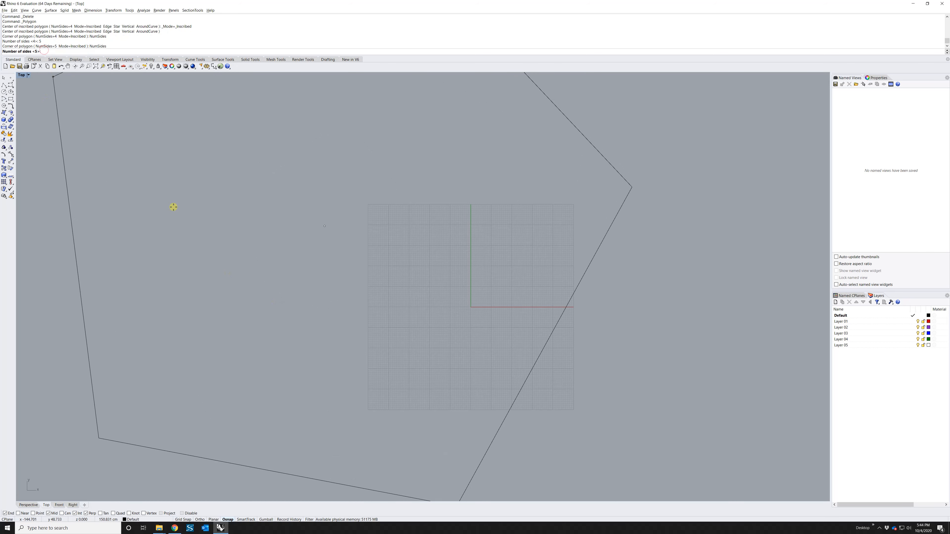
pyautogui.write('8')
pyautogui.press('Return')
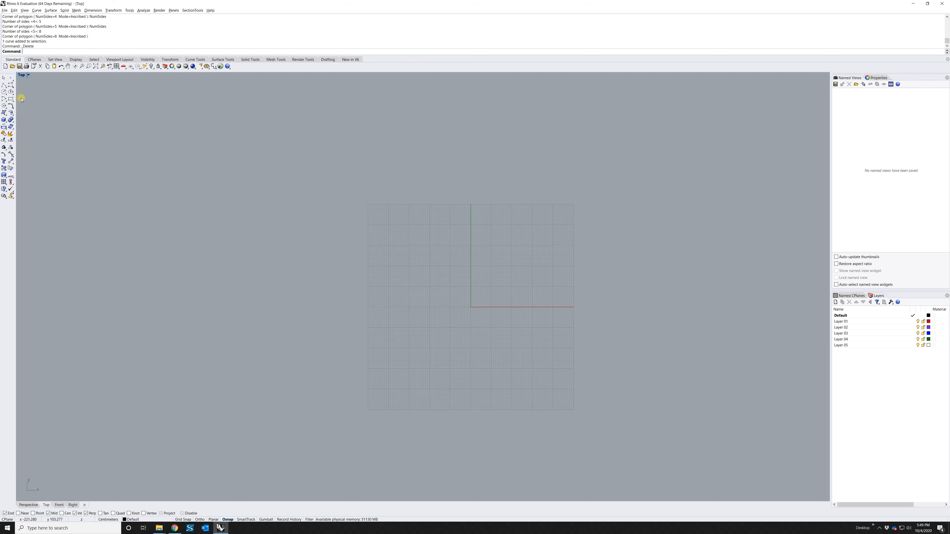
# Draw the first slanted polyline from the lower left up toward the centre
pyautogui.click(4, 85)
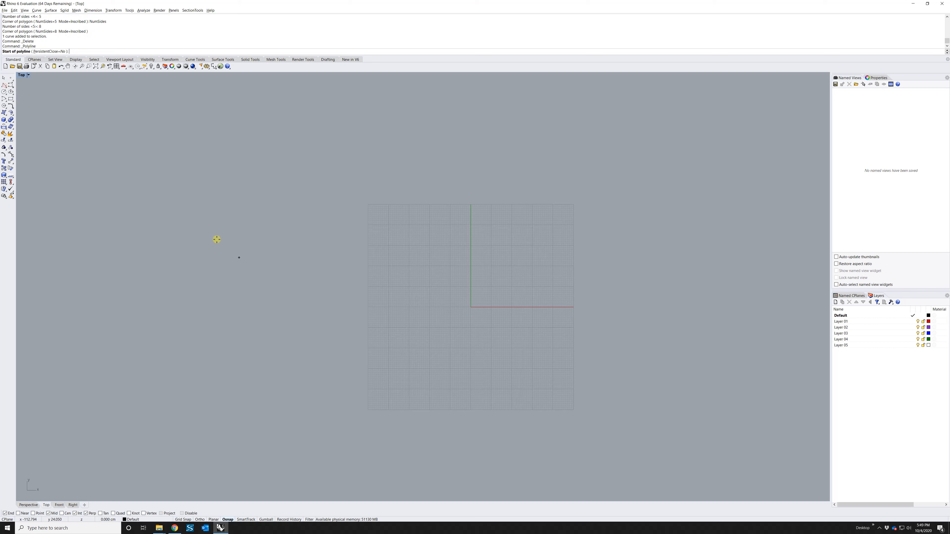
pyautogui.click(195, 267)
pyautogui.rightClick(306, 163)
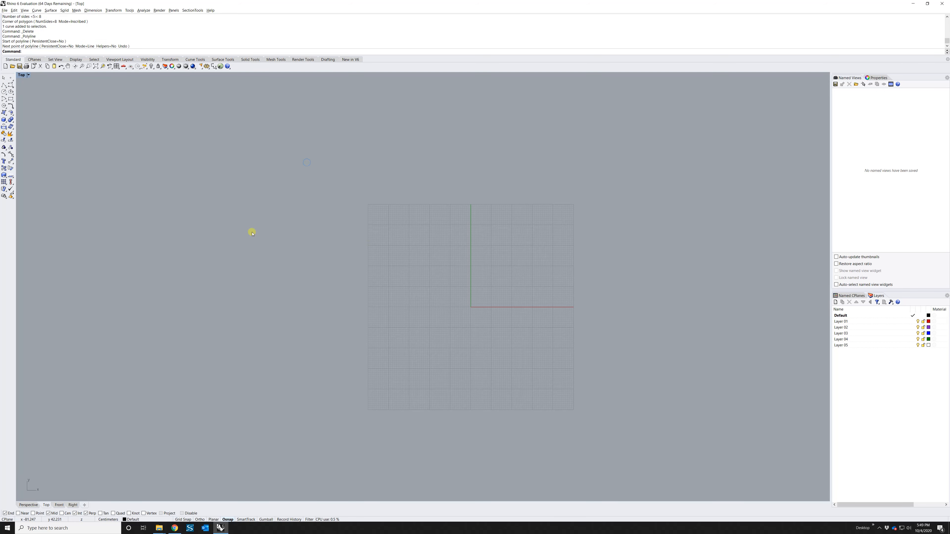
pyautogui.rightClick(233, 252)
pyautogui.click(214, 259)
pyautogui.click(323, 169)
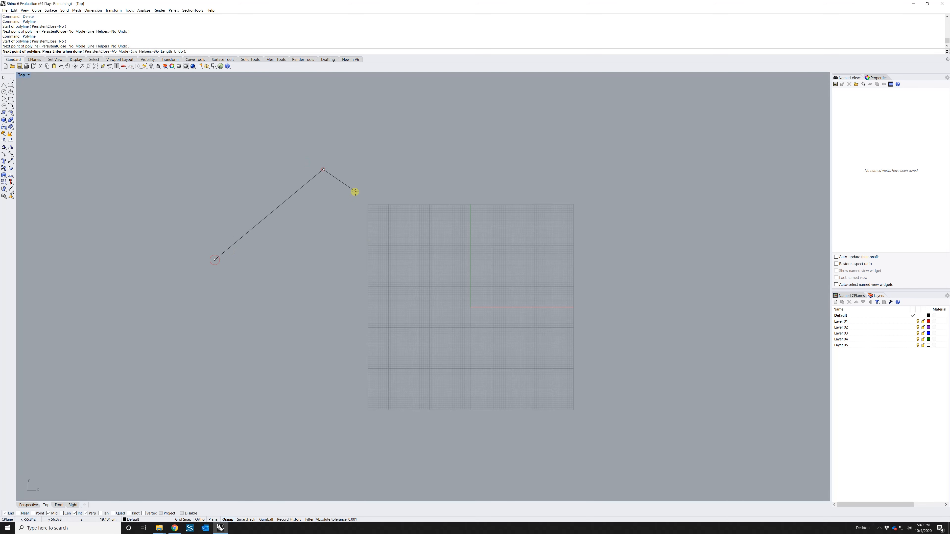
pyautogui.rightClick(485, 233)
# Draw a steep second line down into the grid and a third line along the bottom
pyautogui.rightClick(431, 189)
pyautogui.click(422, 183)
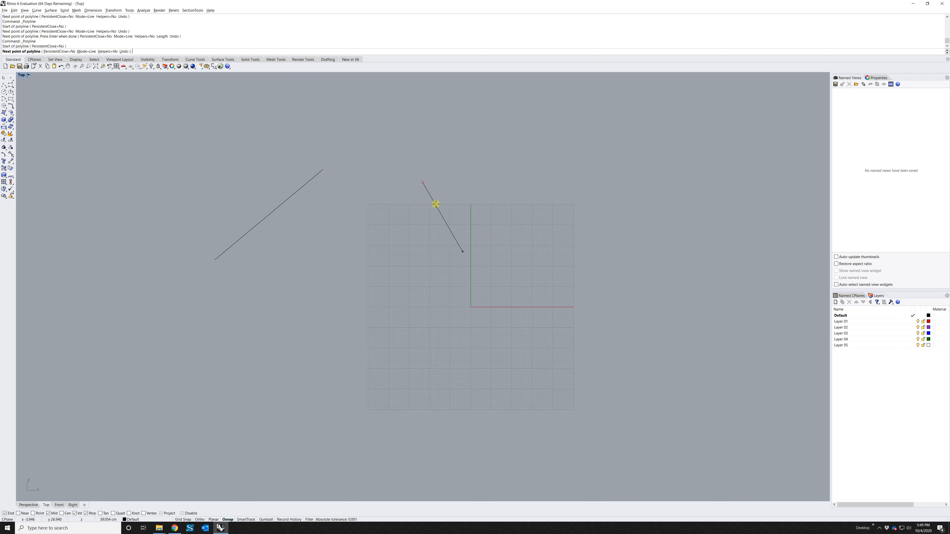
pyautogui.click(461, 347)
pyautogui.rightClick(441, 372)
pyautogui.rightClick(261, 367)
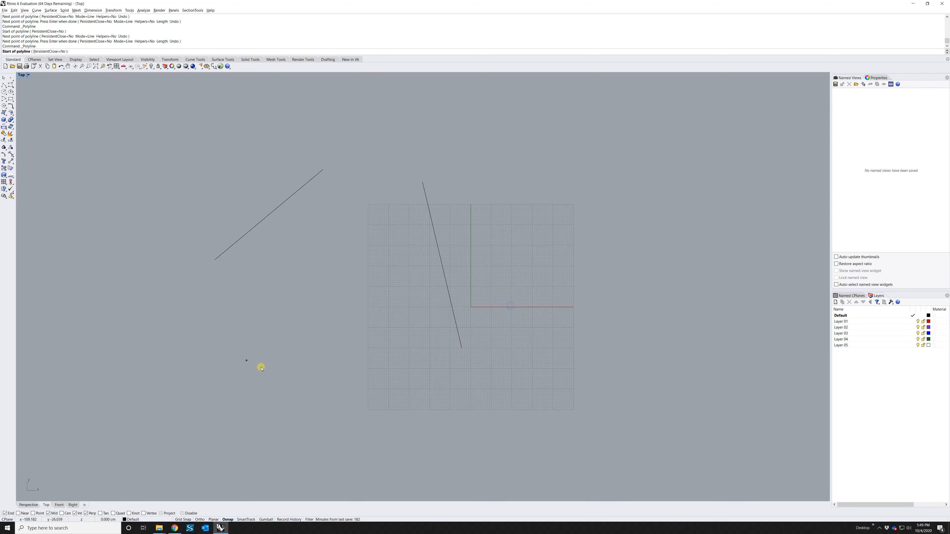
pyautogui.click(240, 328)
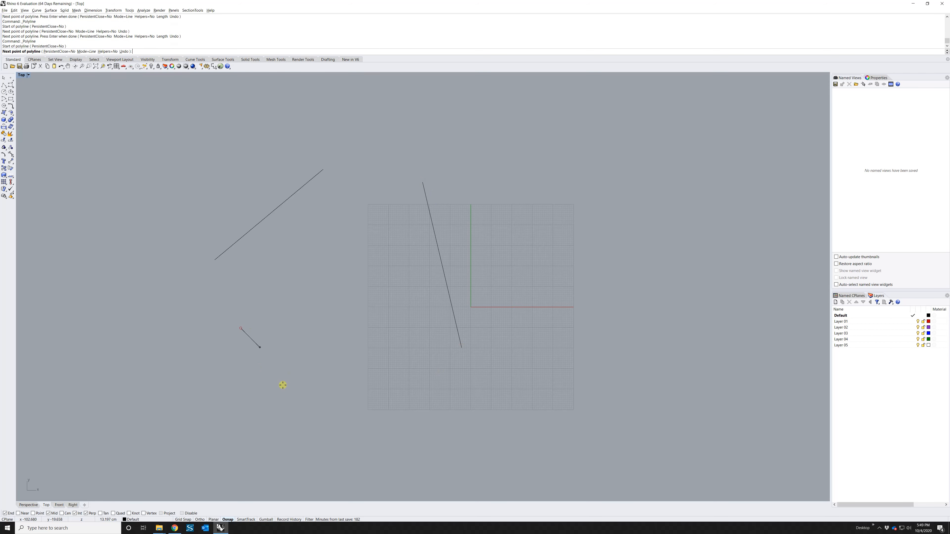
pyautogui.click(389, 369)
pyautogui.rightClick(390, 368)
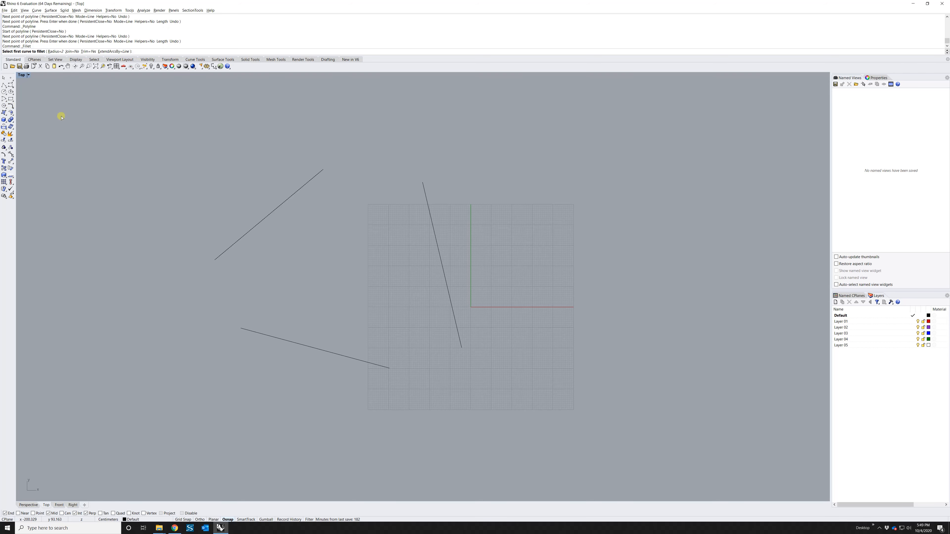
pyautogui.click(56, 51)
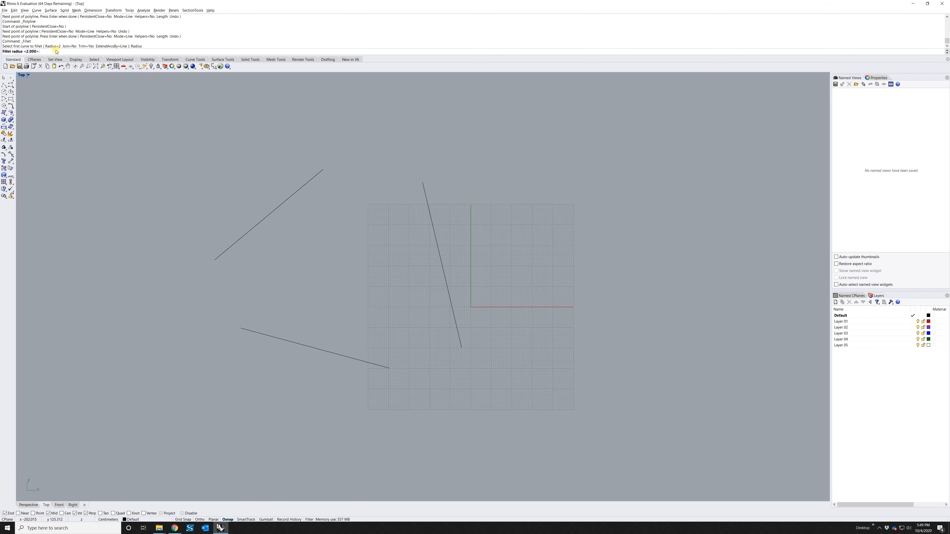
pyautogui.press('Return')
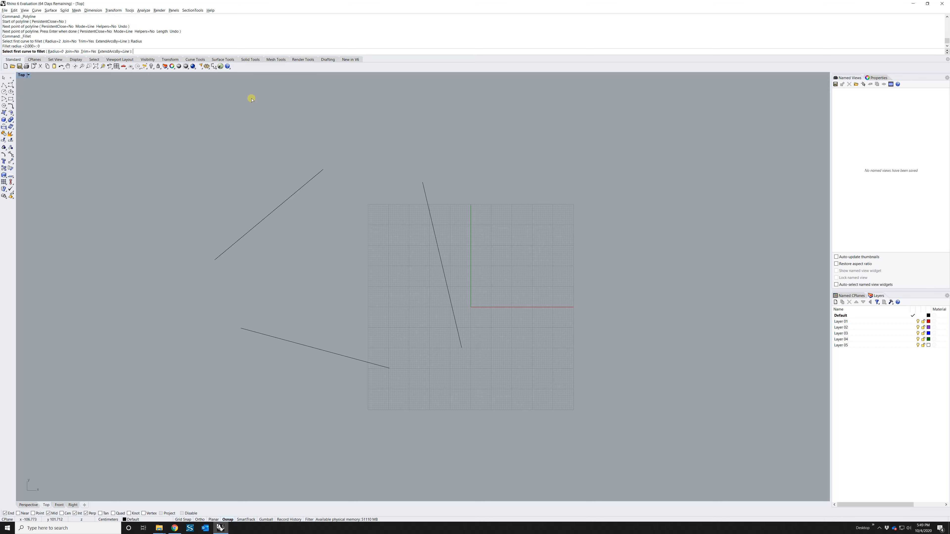
pyautogui.click(317, 175)
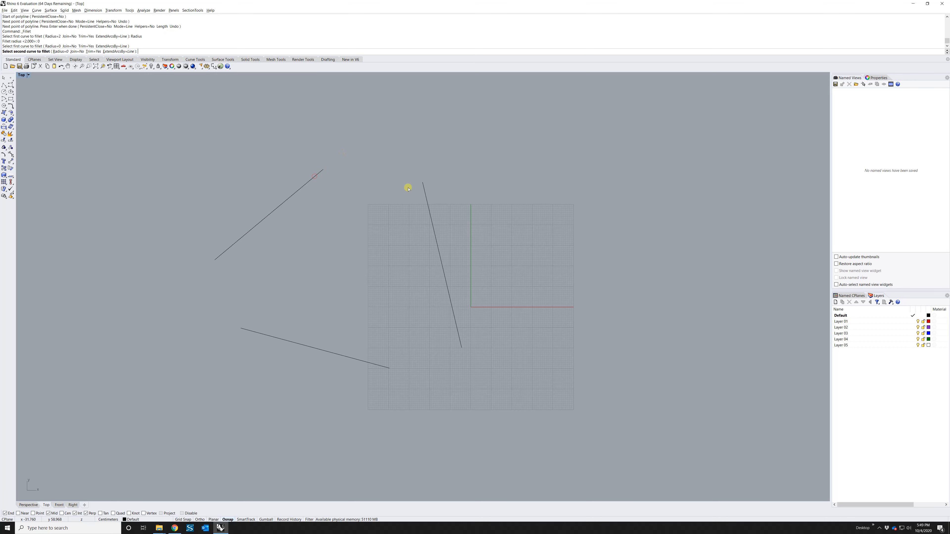
pyautogui.click(423, 186)
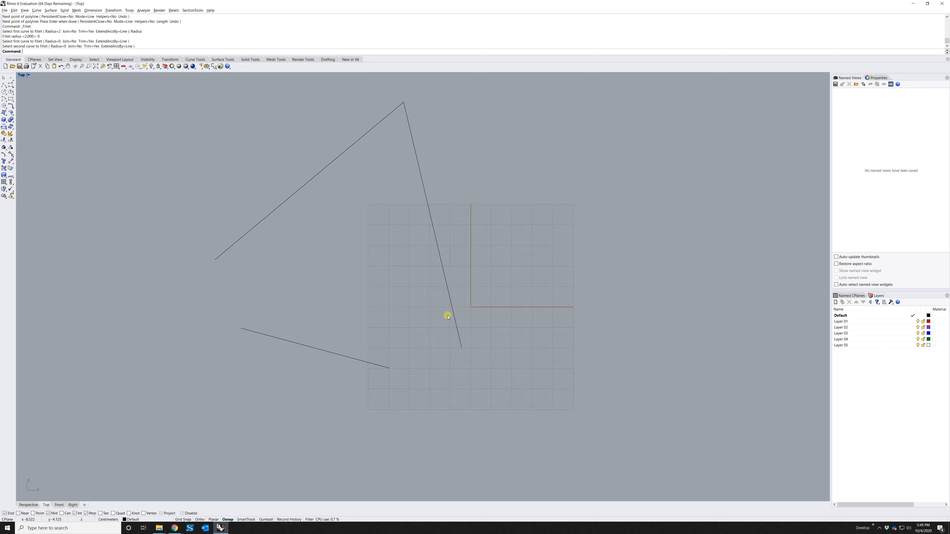
pyautogui.press('Return')
pyautogui.click(455, 327)
pyautogui.click(377, 365)
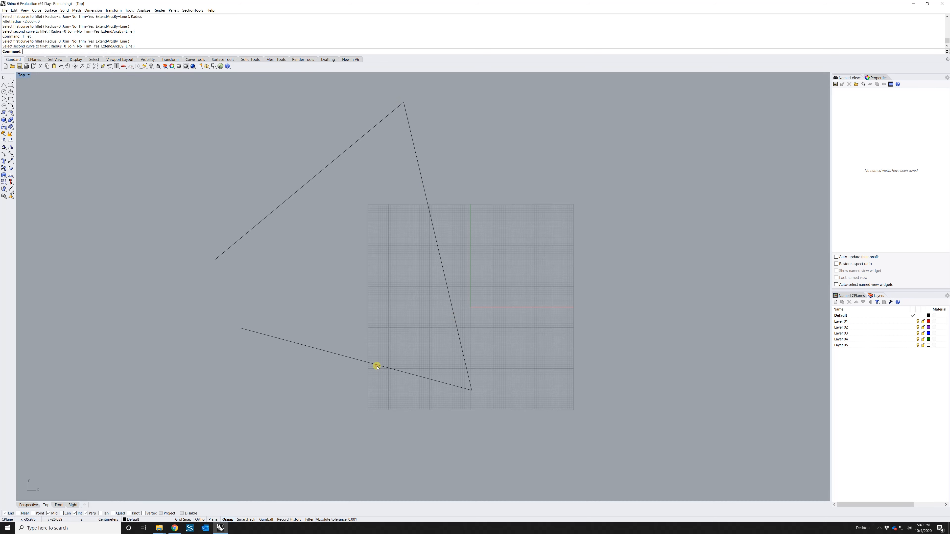
pyautogui.press('Return')
pyautogui.click(259, 333)
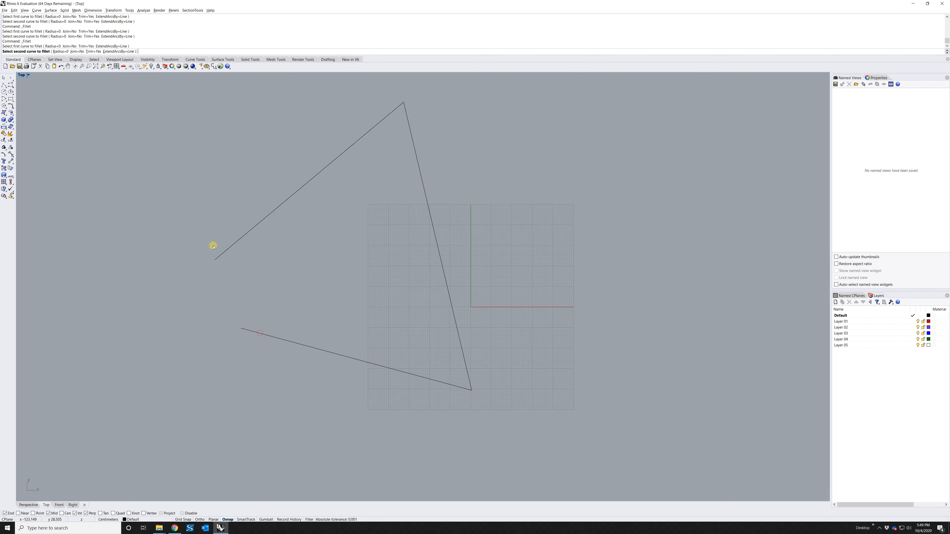
pyautogui.click(223, 256)
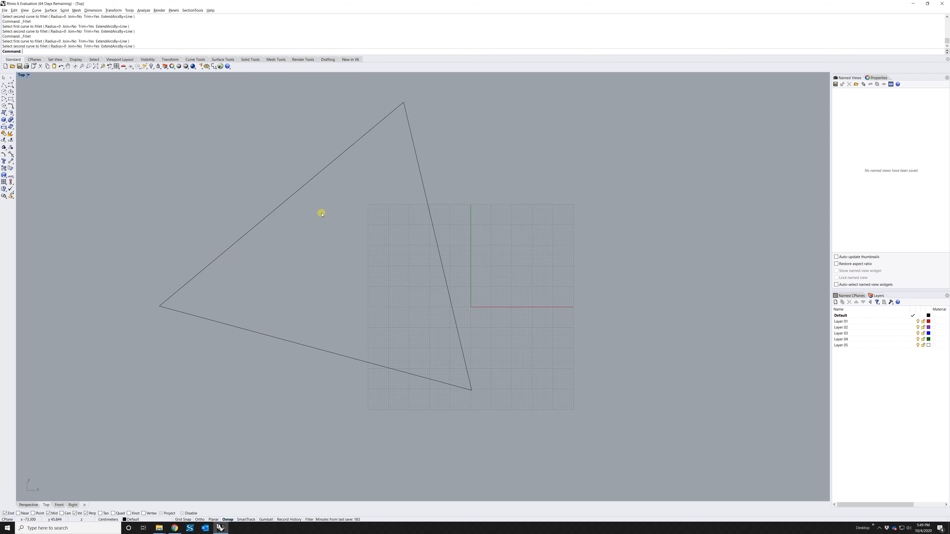
pyautogui.hotkey('ctrl', 'z')
pyautogui.hotkey('ctrl', 'z')
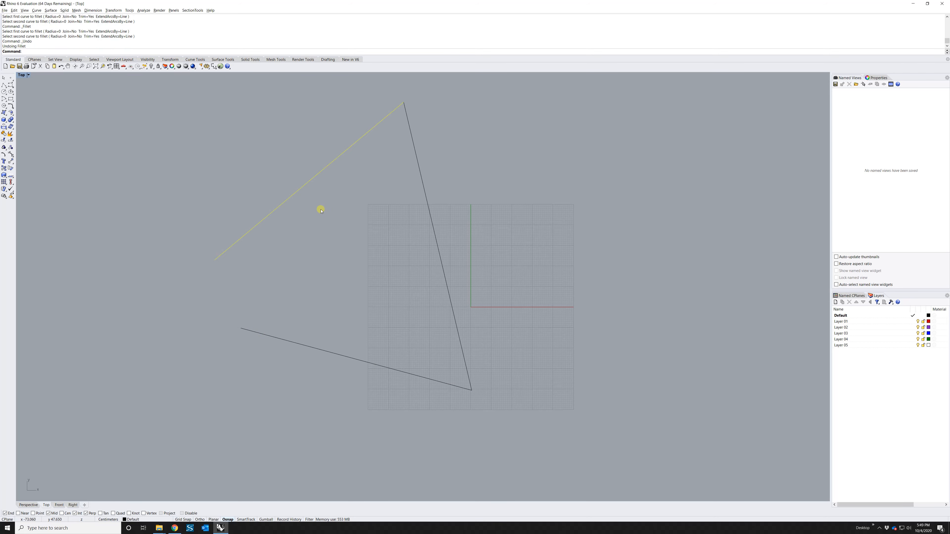
pyautogui.hotkey('ctrl', 'z')
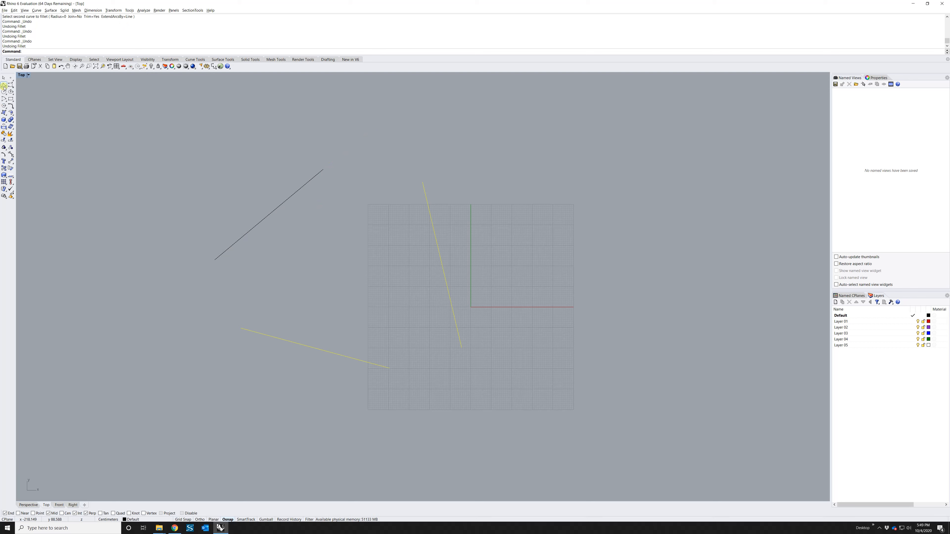
# Set the fillet radius to 5 and round the top corner between the upper-left and steep lines
pyautogui.click(11, 106)
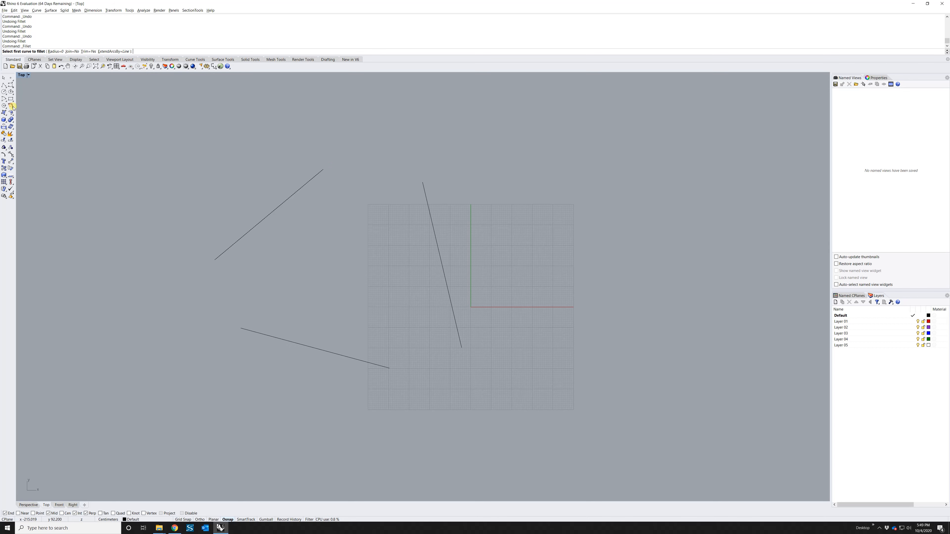
pyautogui.click(56, 51)
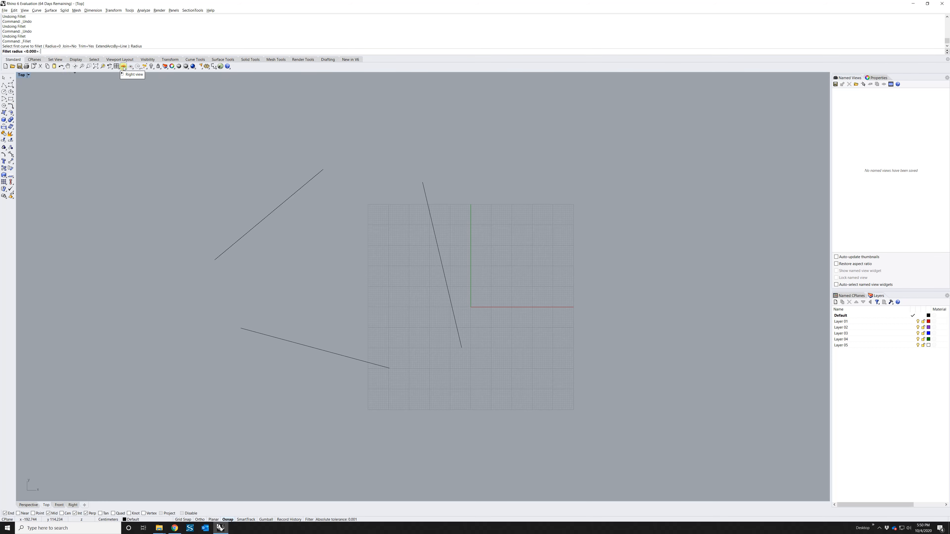
pyautogui.press('Return')
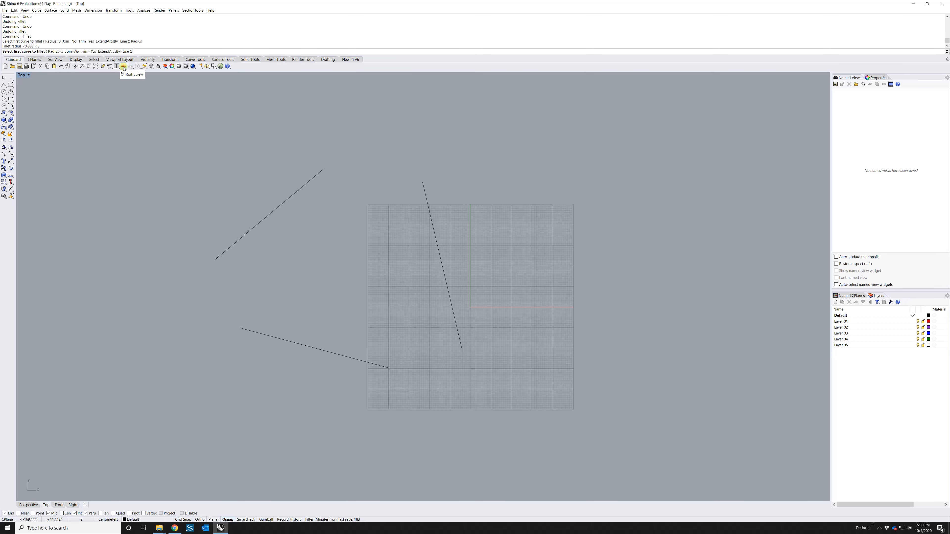
pyautogui.click(320, 172)
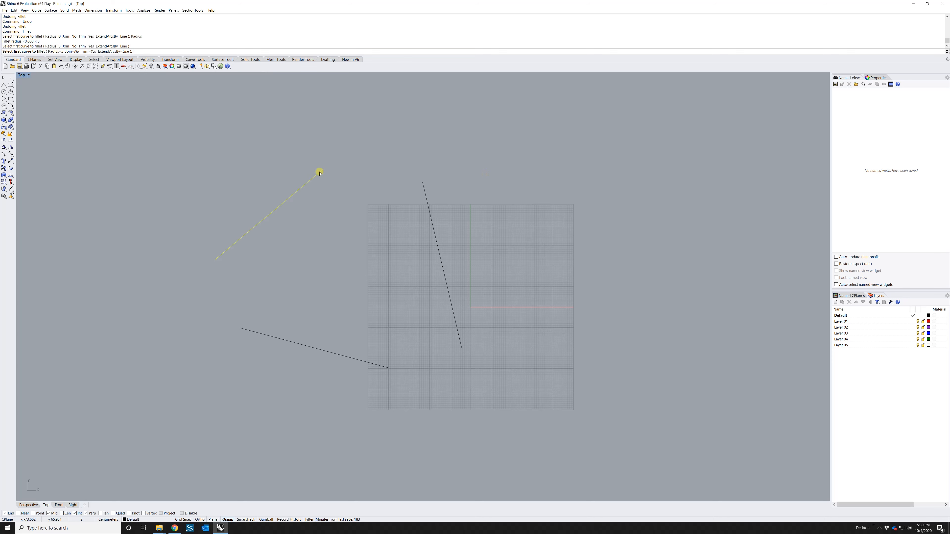
pyautogui.click(425, 191)
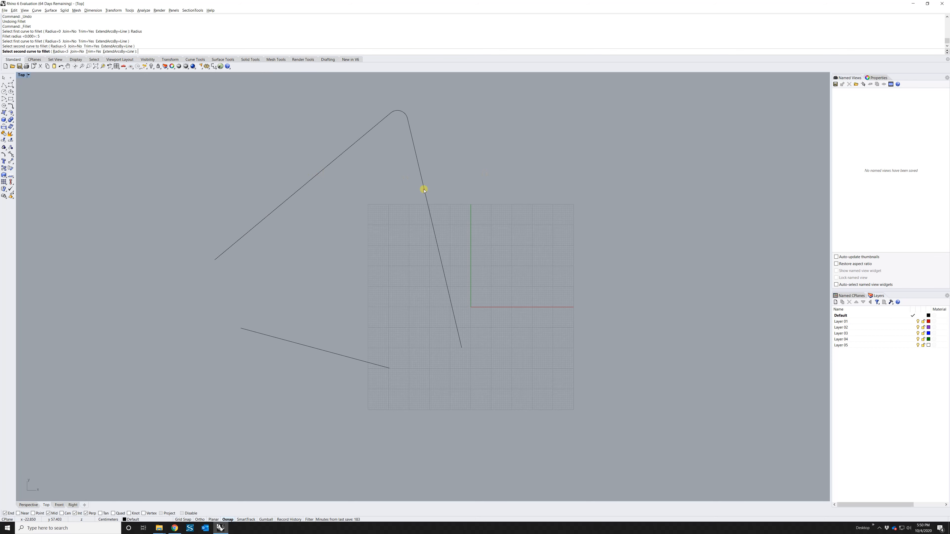
# Round the bottom-right and left corners with radius 5, then select the whole triangle
pyautogui.press('Return')
pyautogui.click(431, 216)
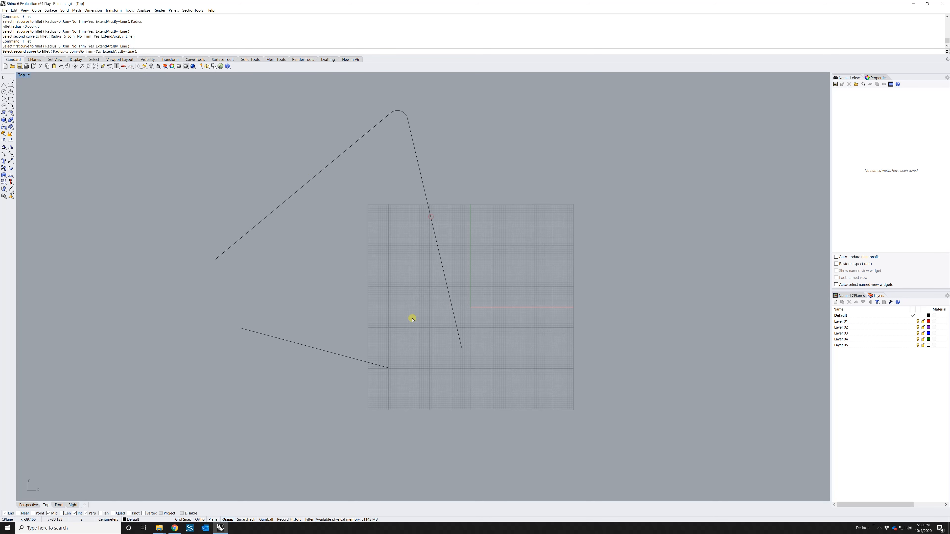
pyautogui.click(378, 364)
pyautogui.press('Return')
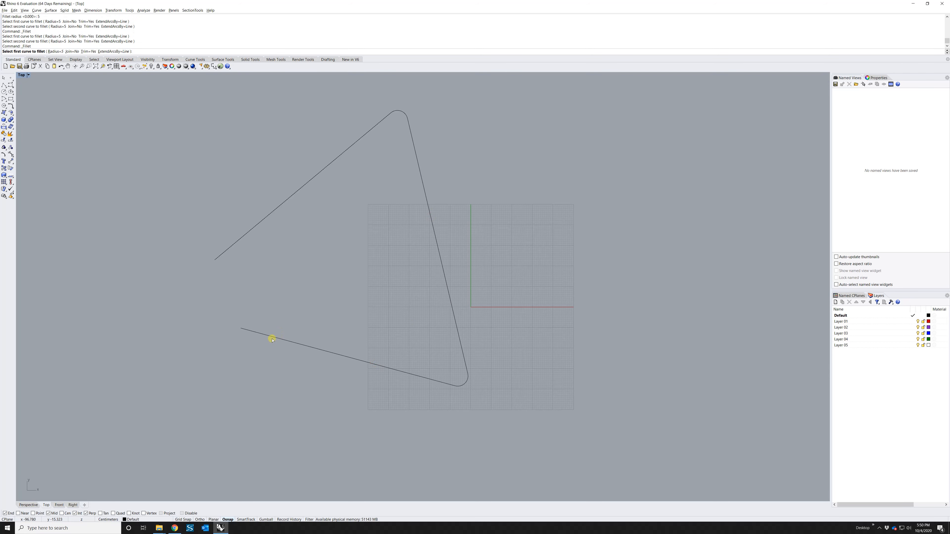
pyautogui.click(269, 335)
pyautogui.click(220, 256)
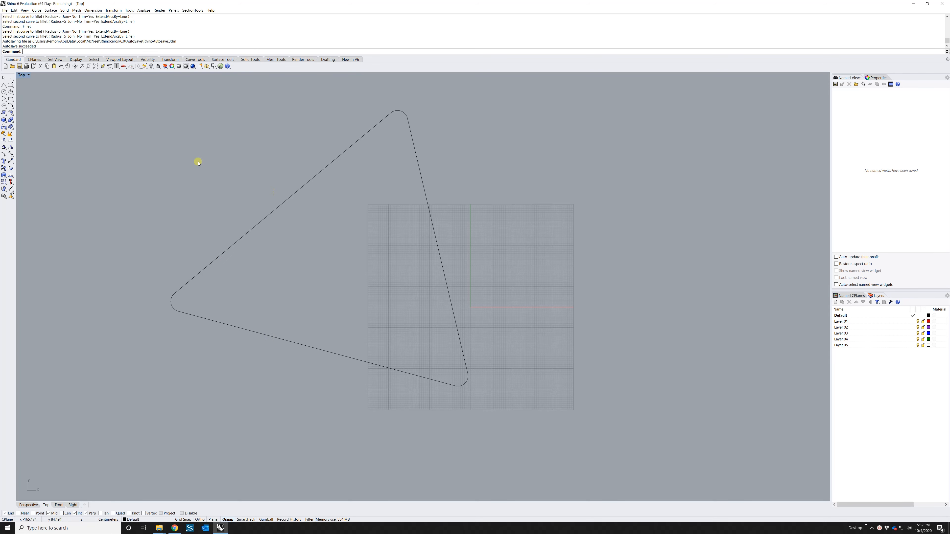
pyautogui.moveTo(112, 102); pyautogui.dragTo(568, 410)
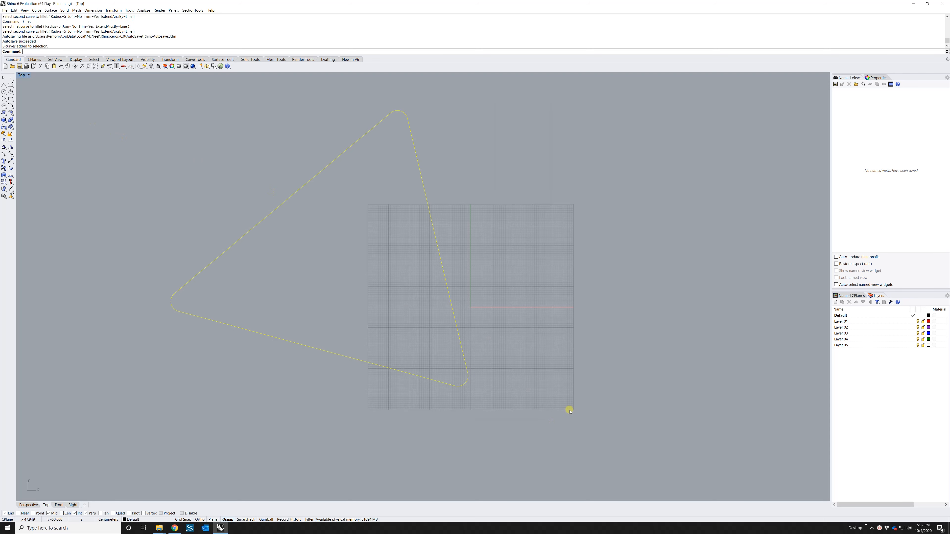
# Delete the selected rounded triangle's six curves
pyautogui.press('Delete')
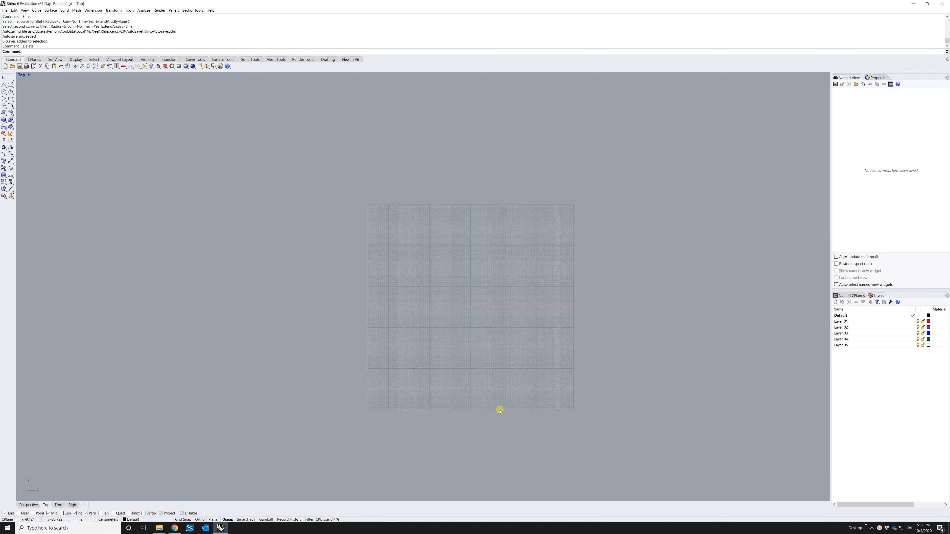